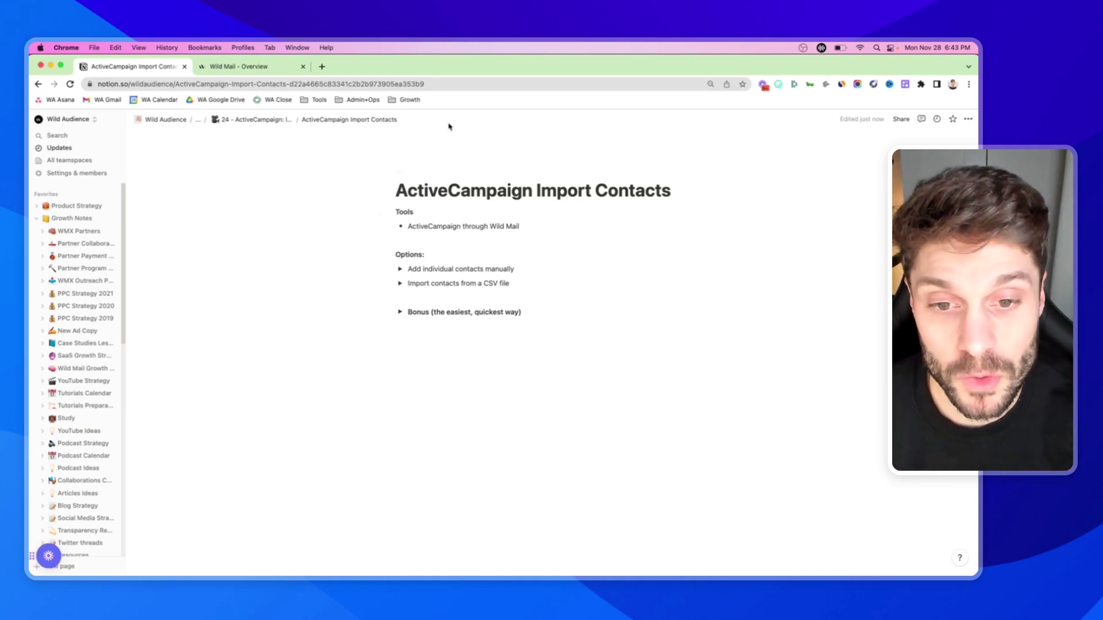
Expand the Notion toggle 'Add individual contacts manually' to show its five numbered steps.
click(400, 269)
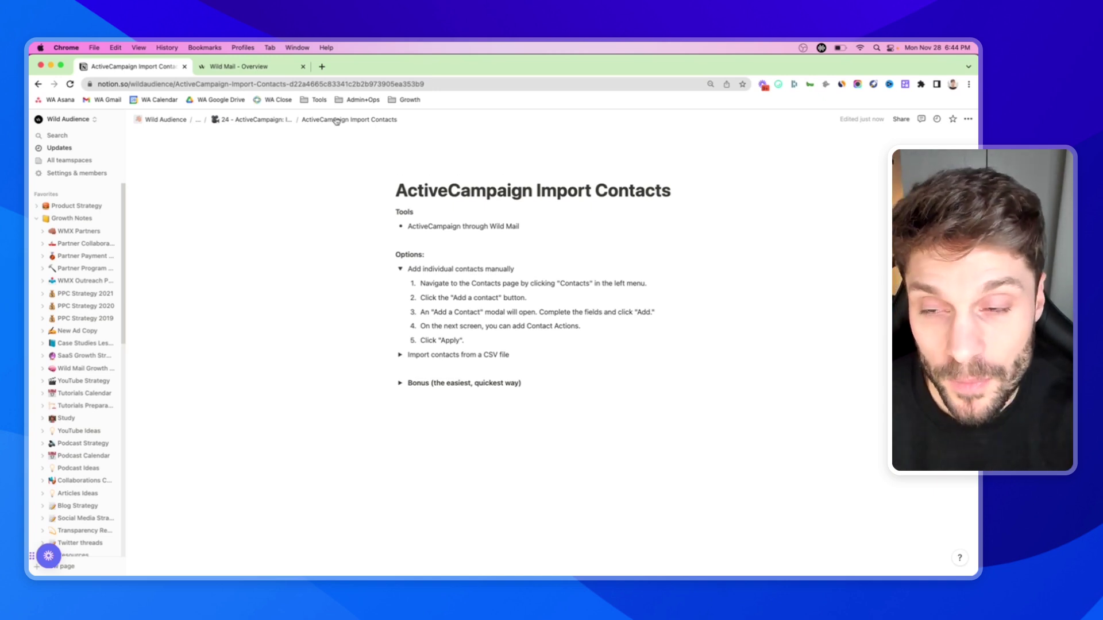
Open the Add a Contact form from the Wild Mail Contacts list.
click(232, 66)
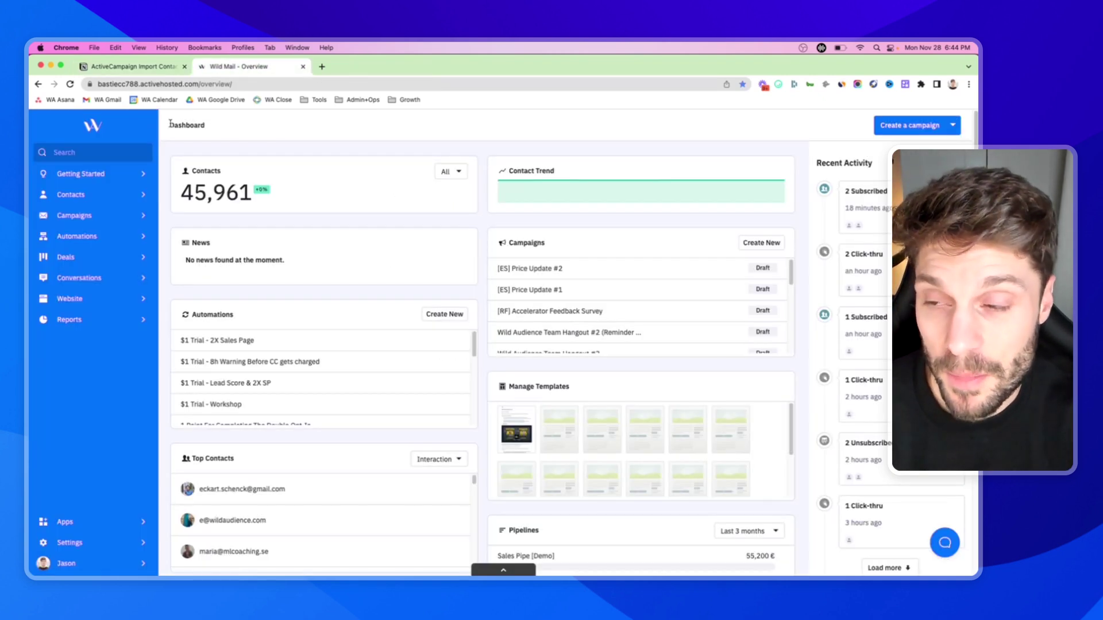
click(107, 199)
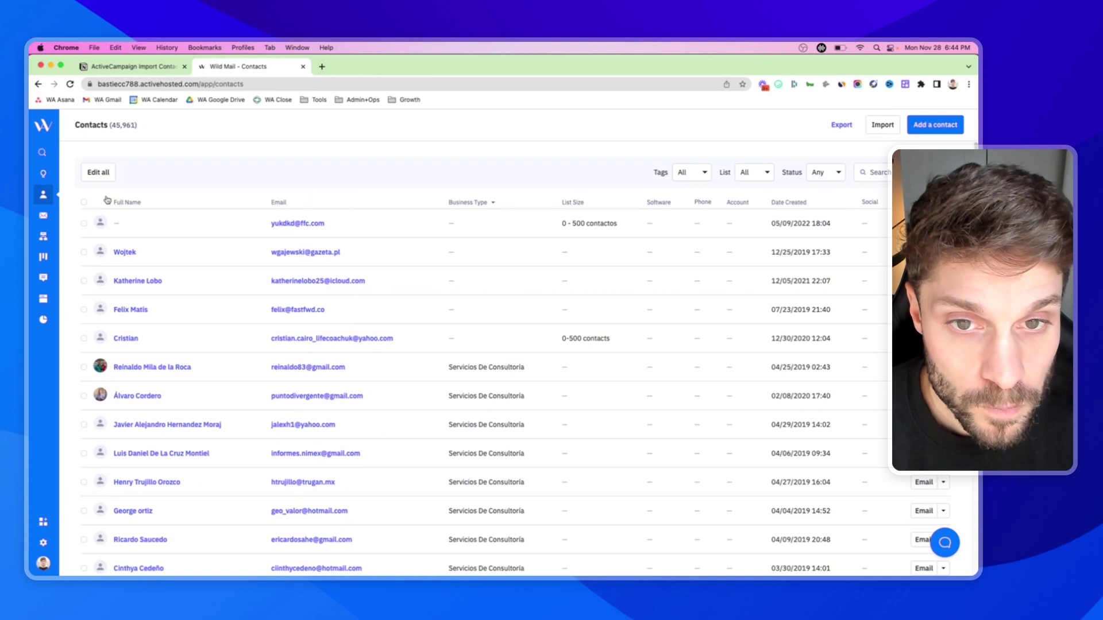
click(943, 126)
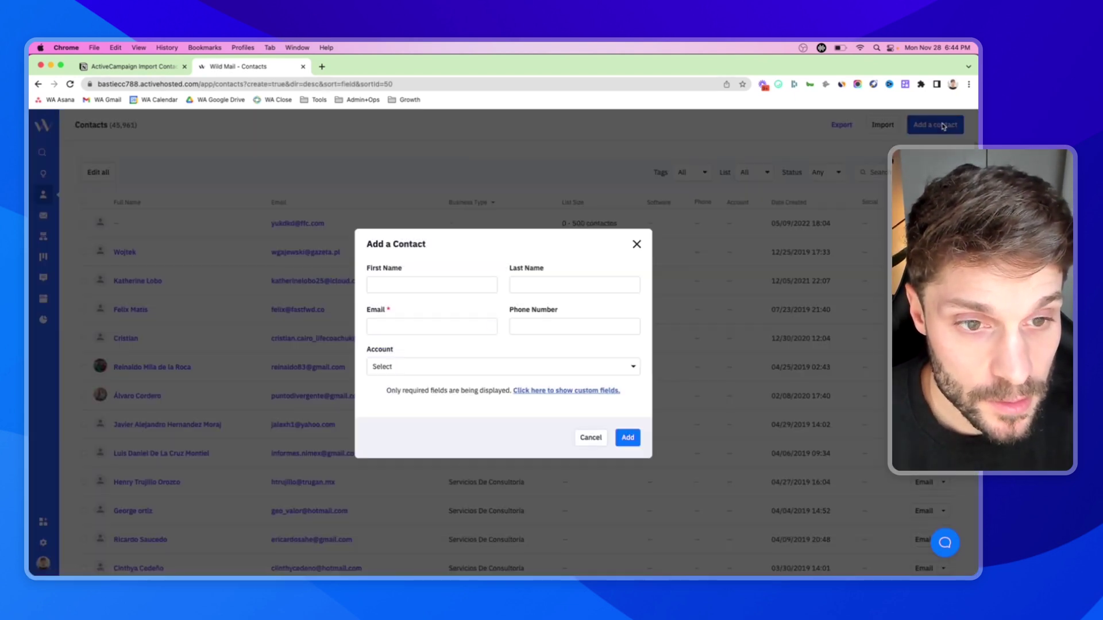
Fill in the test contact's first name, last name and email address.
click(412, 280)
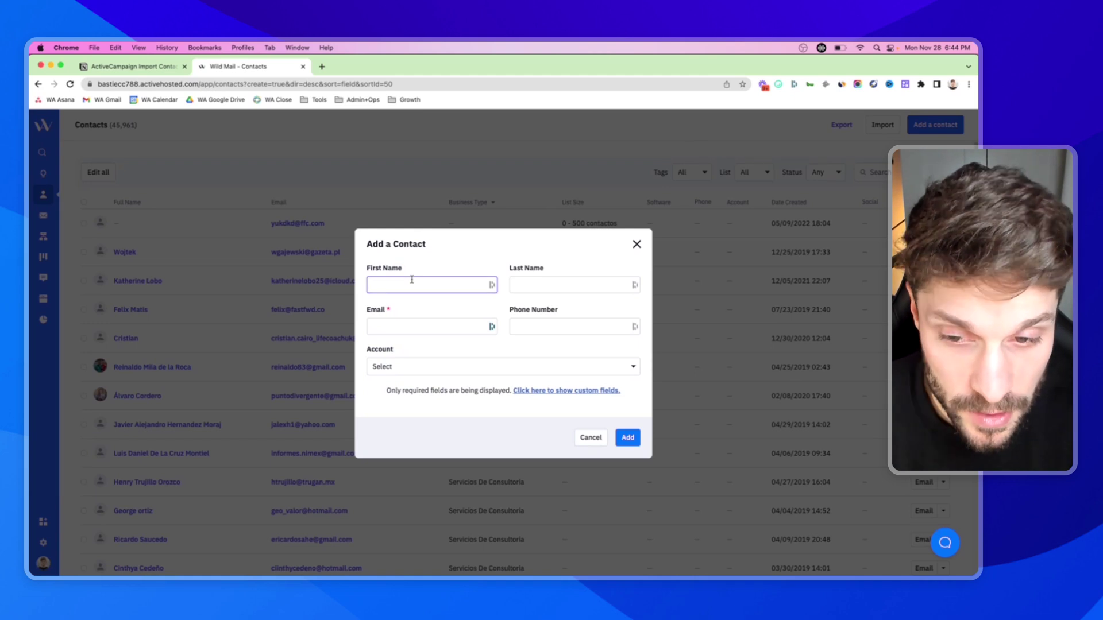
text(j)
key(Tab)
text(test)
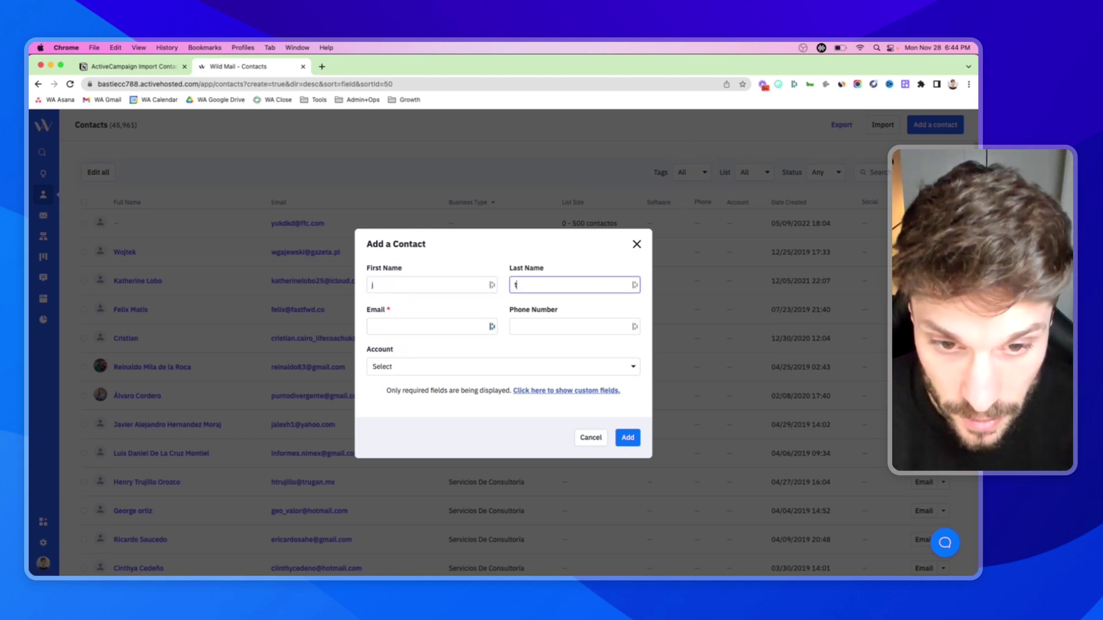
key(Tab)
text(testing)
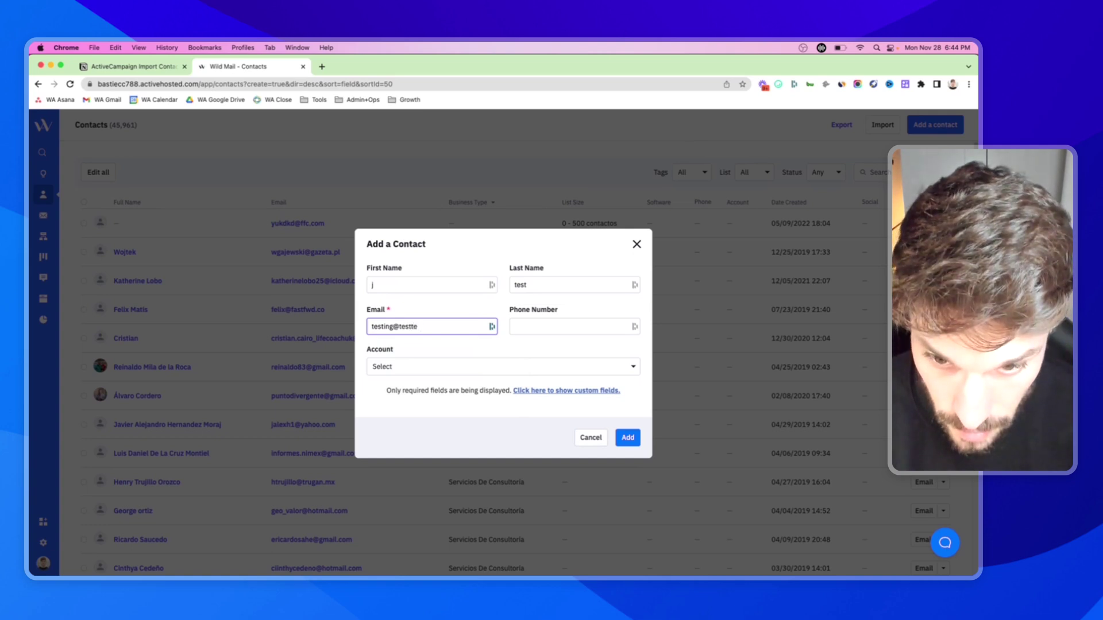
key(Tab)
key(Tab)
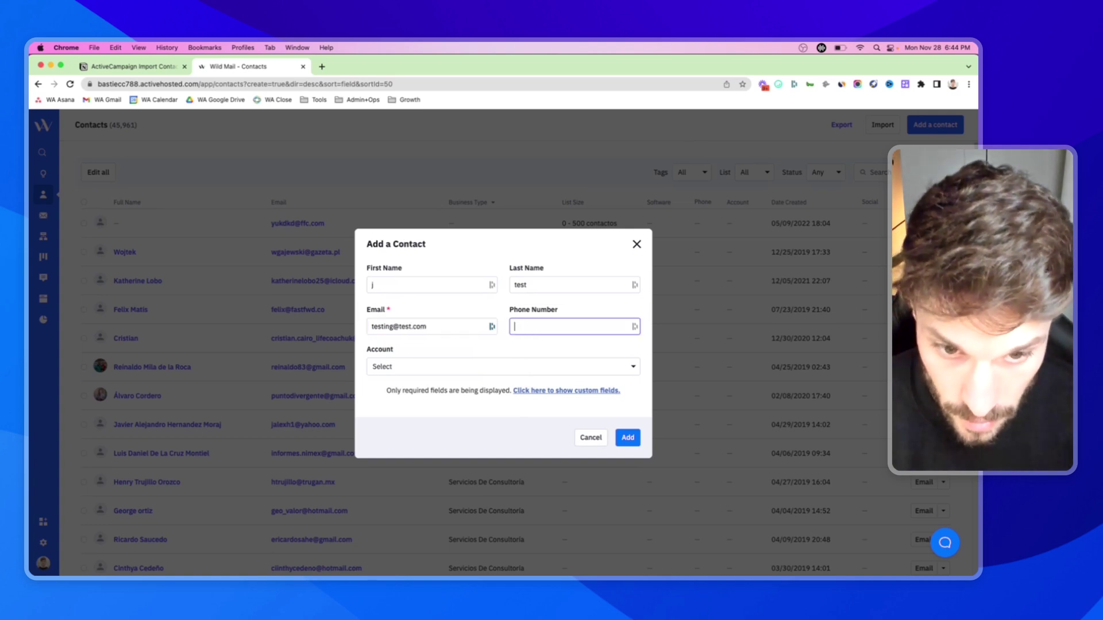
Reveal the custom fields, leave them and Deal Owner empty, and add the test contact.
click(556, 393)
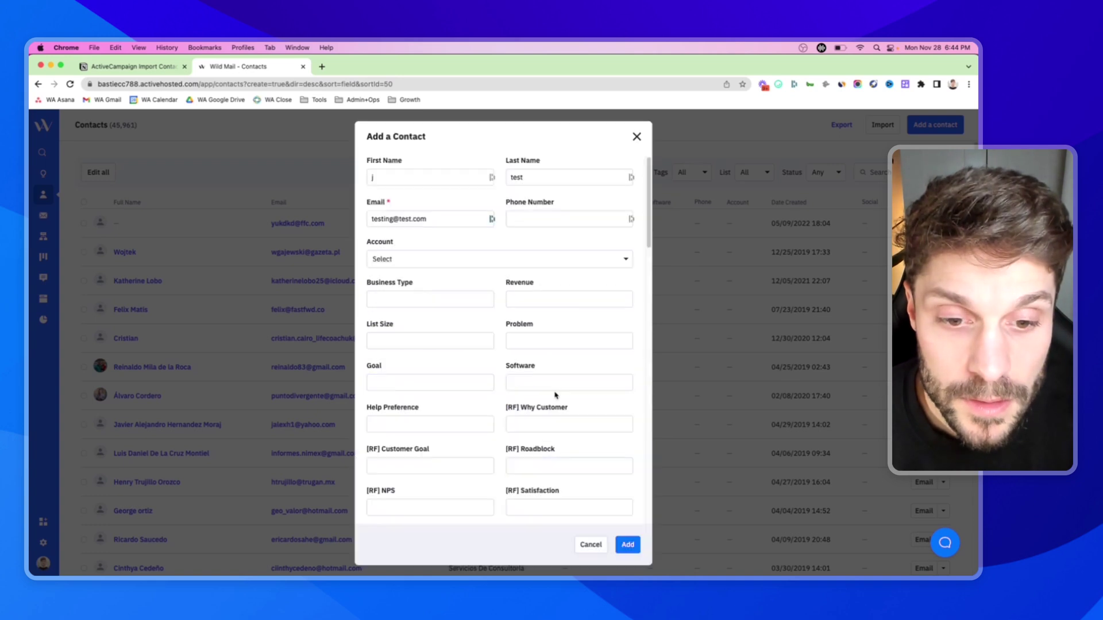
scroll(524, 298, down, 15)
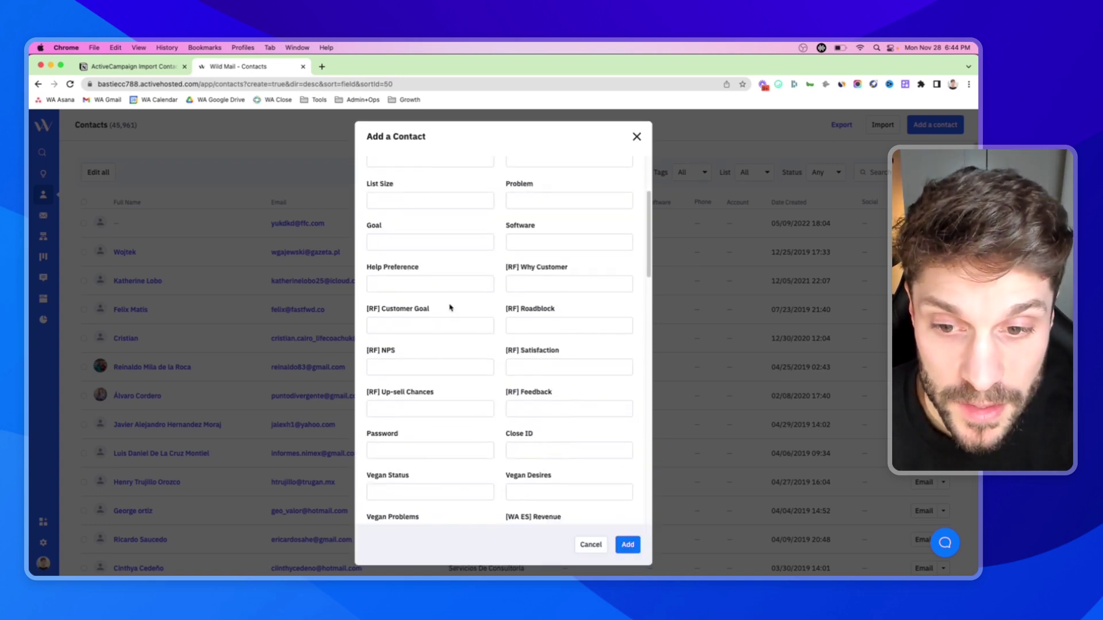
scroll(527, 269, down, 8)
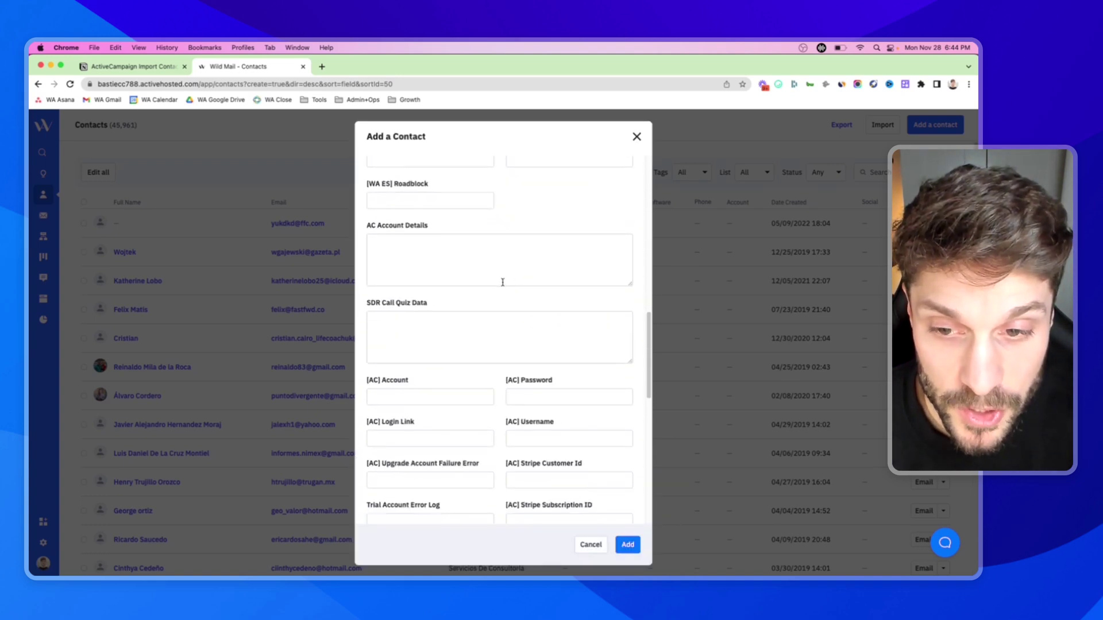
scroll(453, 280, down, 4)
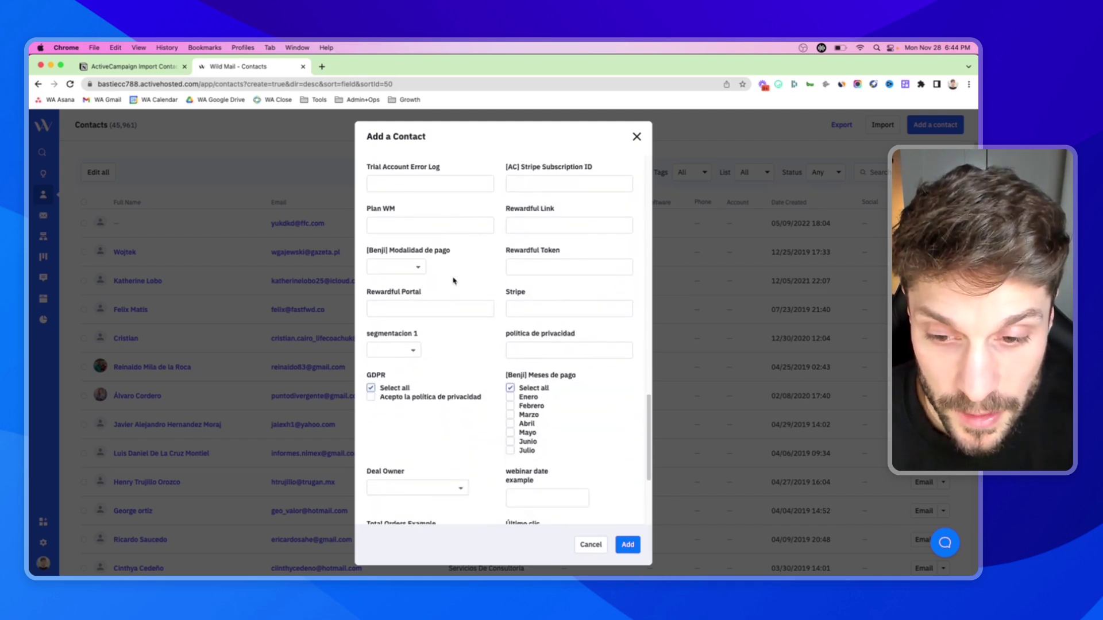
scroll(425, 316, down, 4)
click(403, 316)
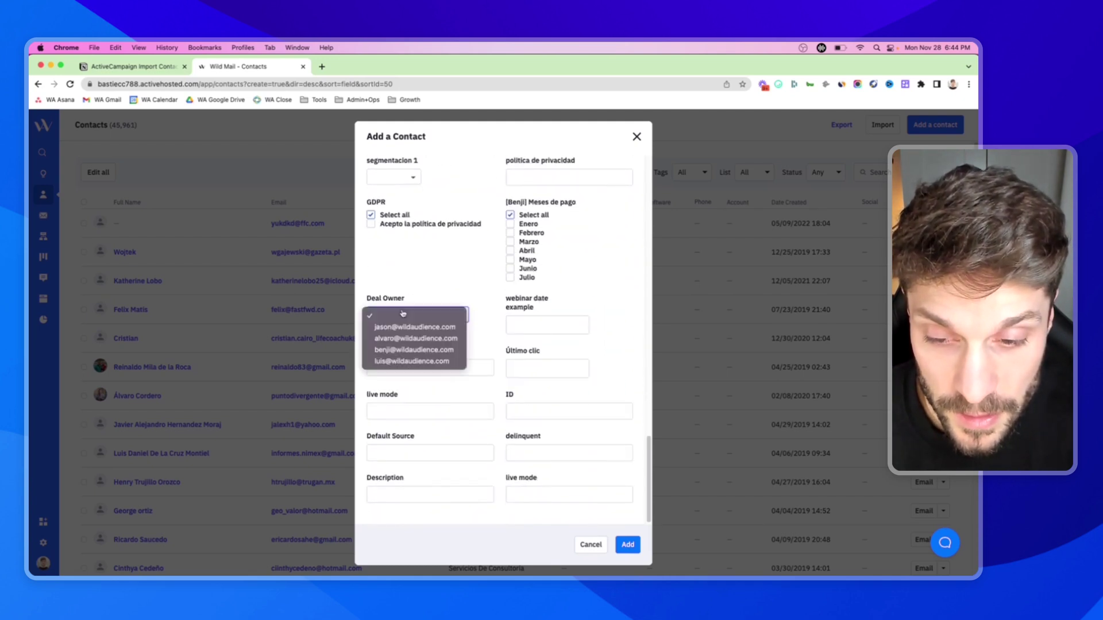
click(468, 310)
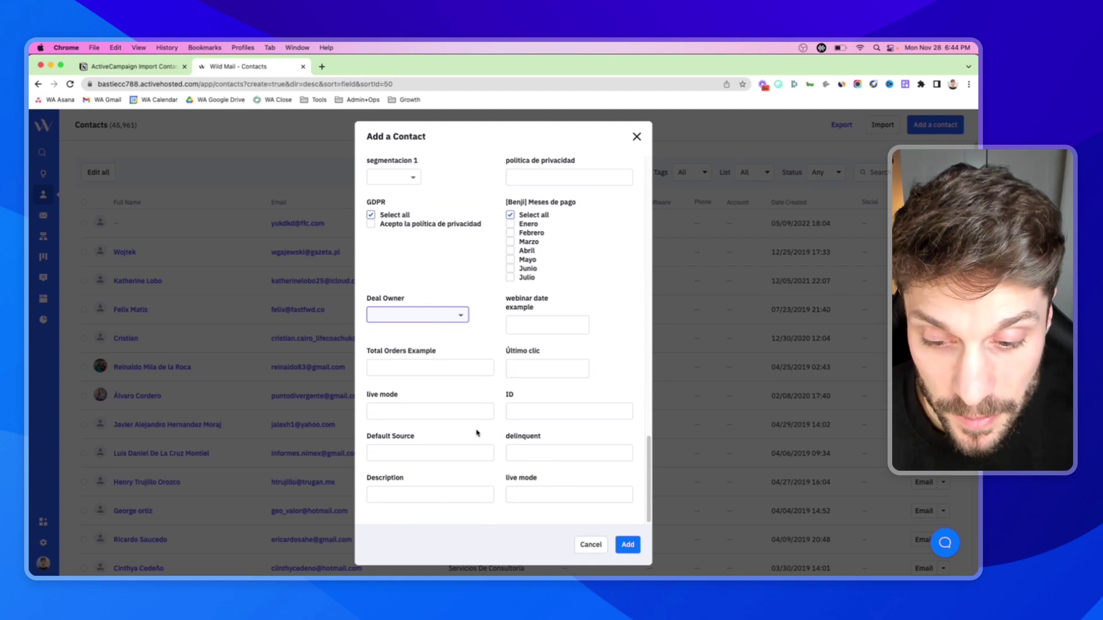
click(630, 545)
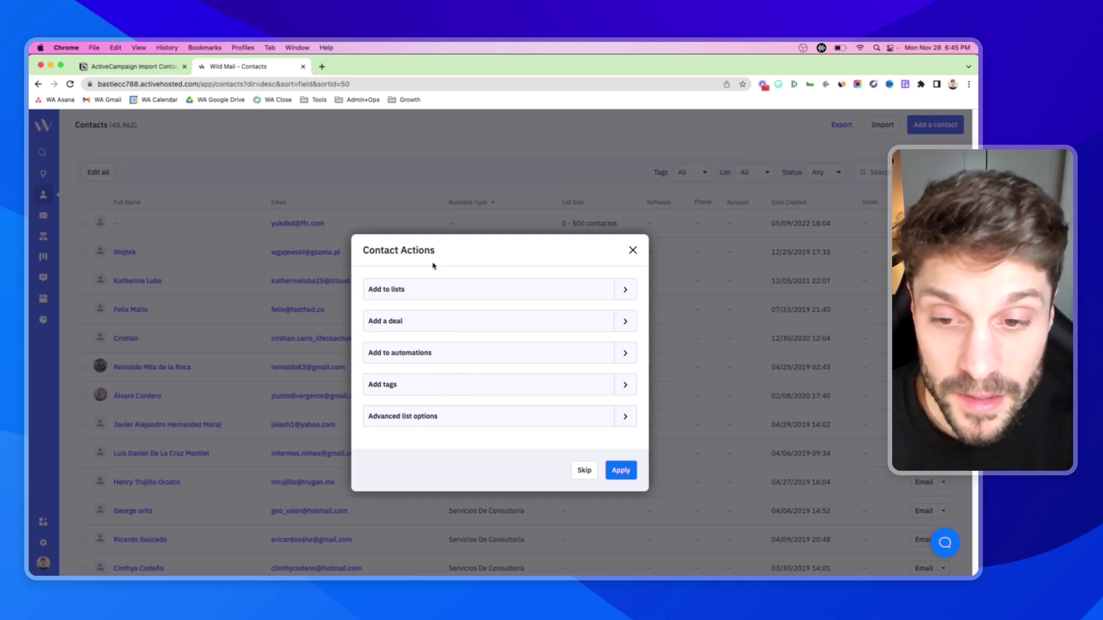
Skip the Contact Actions dialog so the contact is saved with no lists, deals or tags.
click(623, 472)
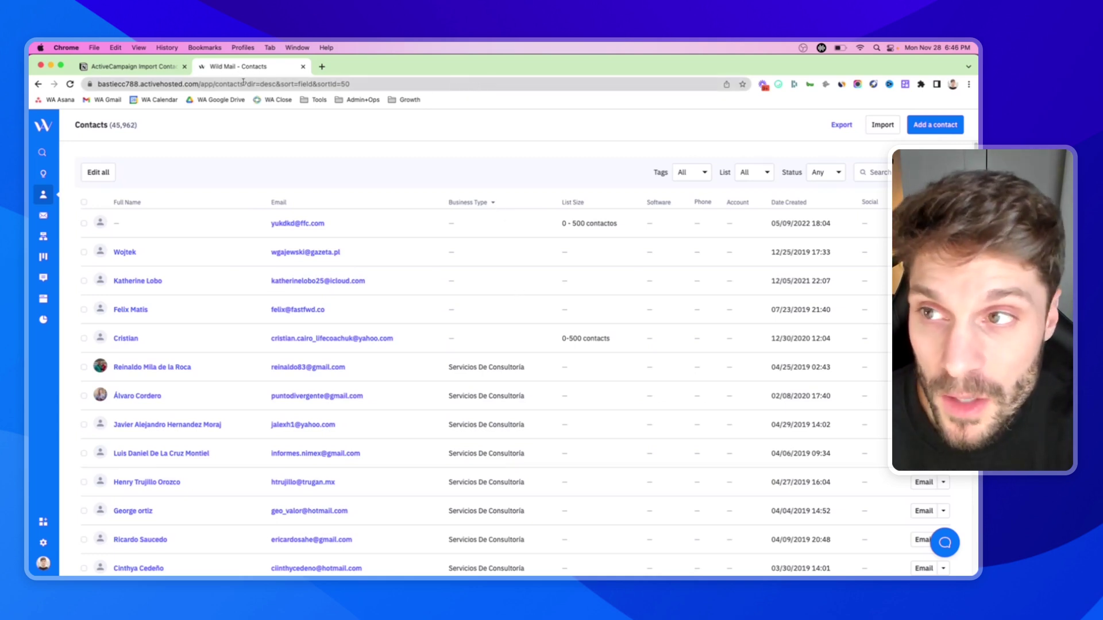
Expand the Notion toggle 'Import contacts from a CSV file' to reveal its four steps.
click(178, 70)
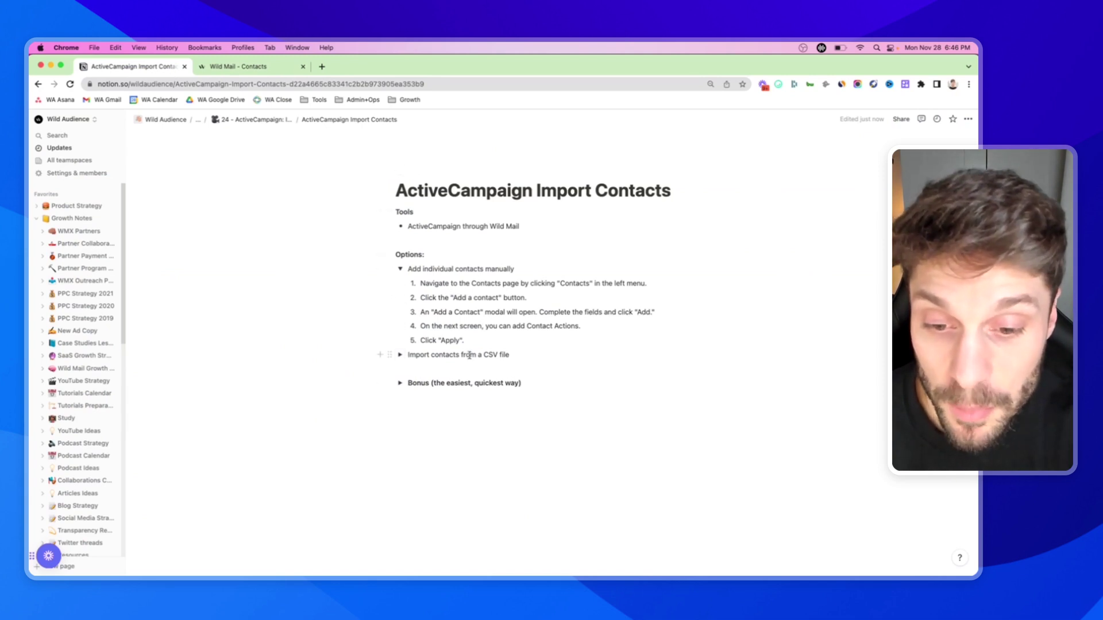
click(400, 355)
scroll(494, 363, down, 1)
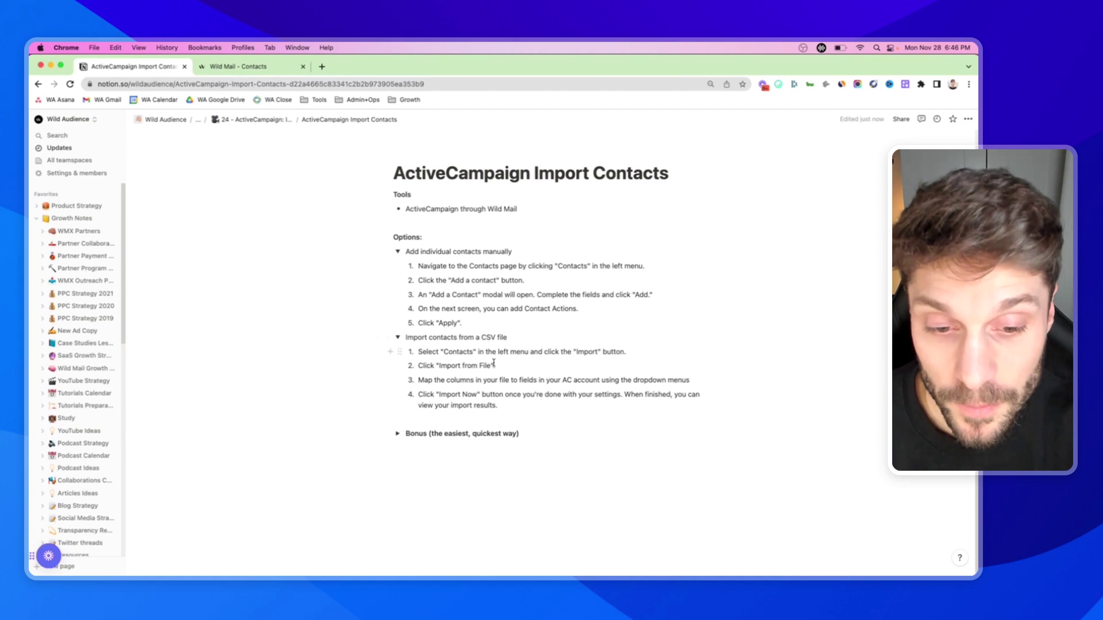
Highlight step 1 and the 'Import from File' wording, then reopen the Wild Mail contacts list.
drag(444, 351, 626, 352)
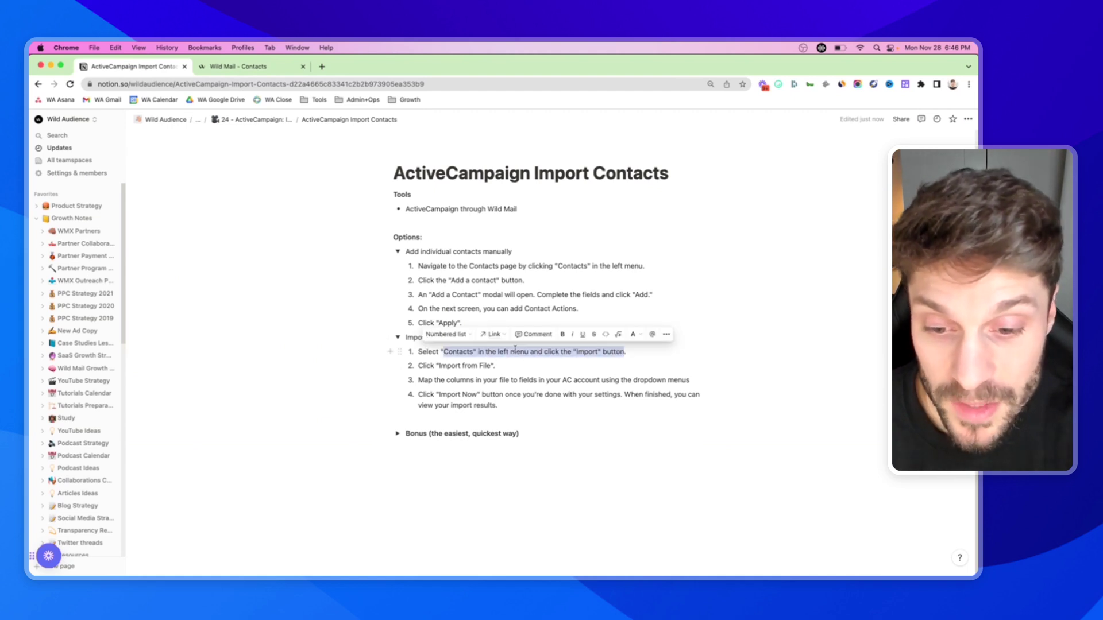
drag(438, 366, 494, 366)
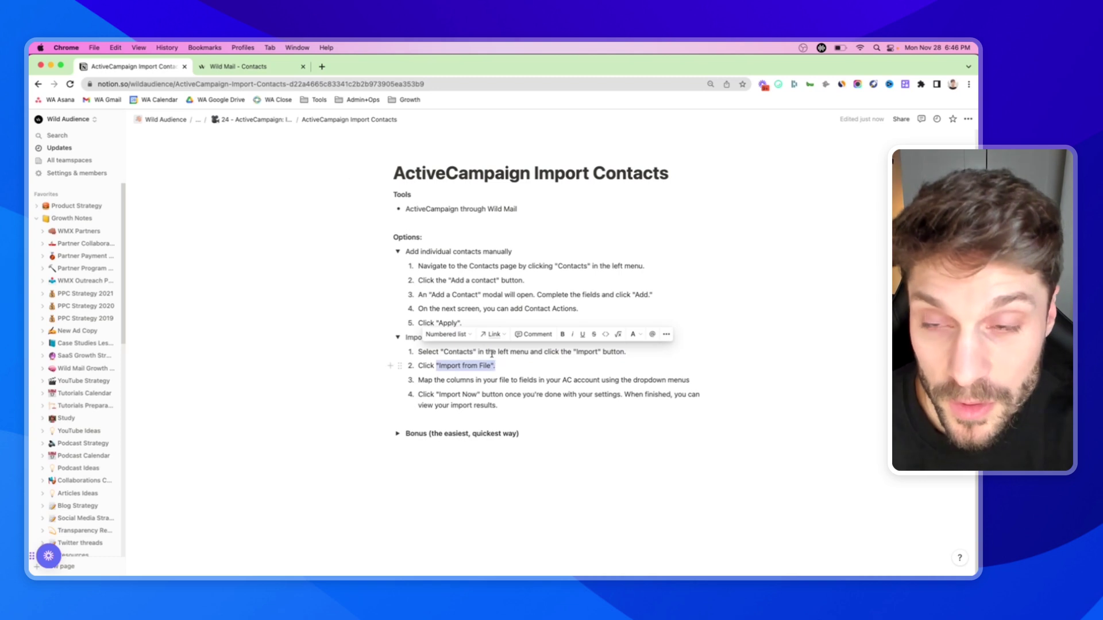
click(242, 67)
click(46, 196)
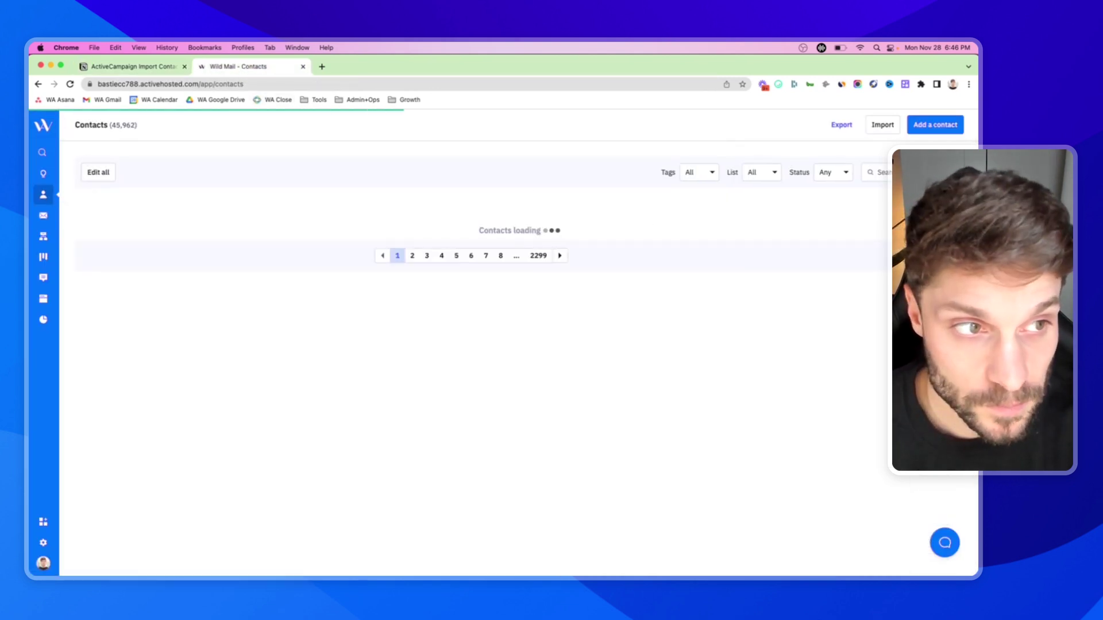
Open Import Contacts and preview the 'Copy & paste your contacts' option before closing it.
click(881, 127)
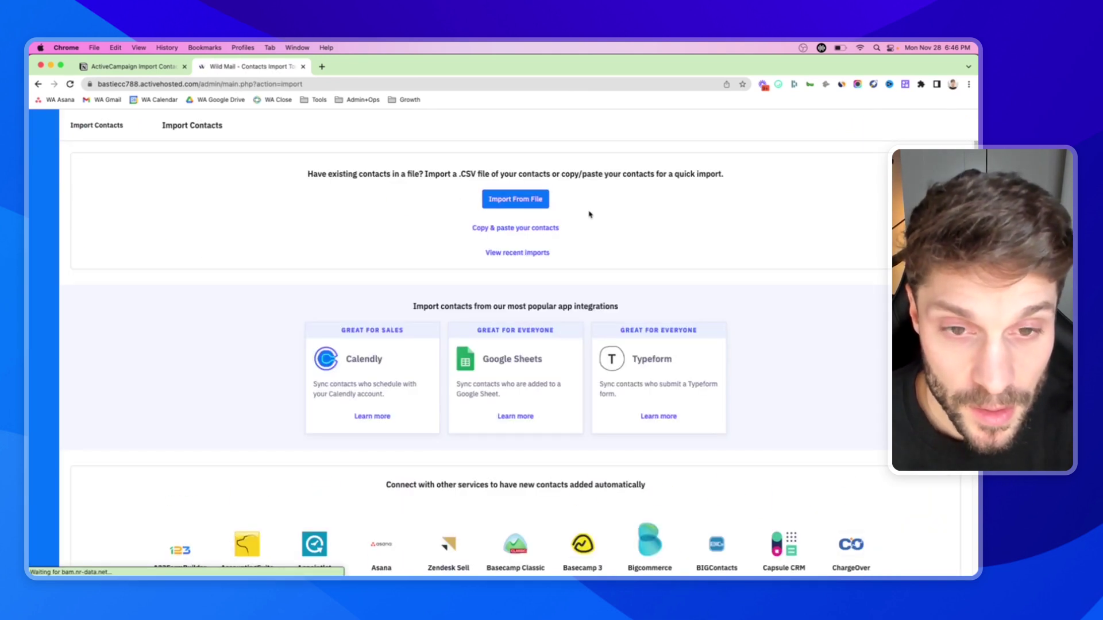
click(525, 229)
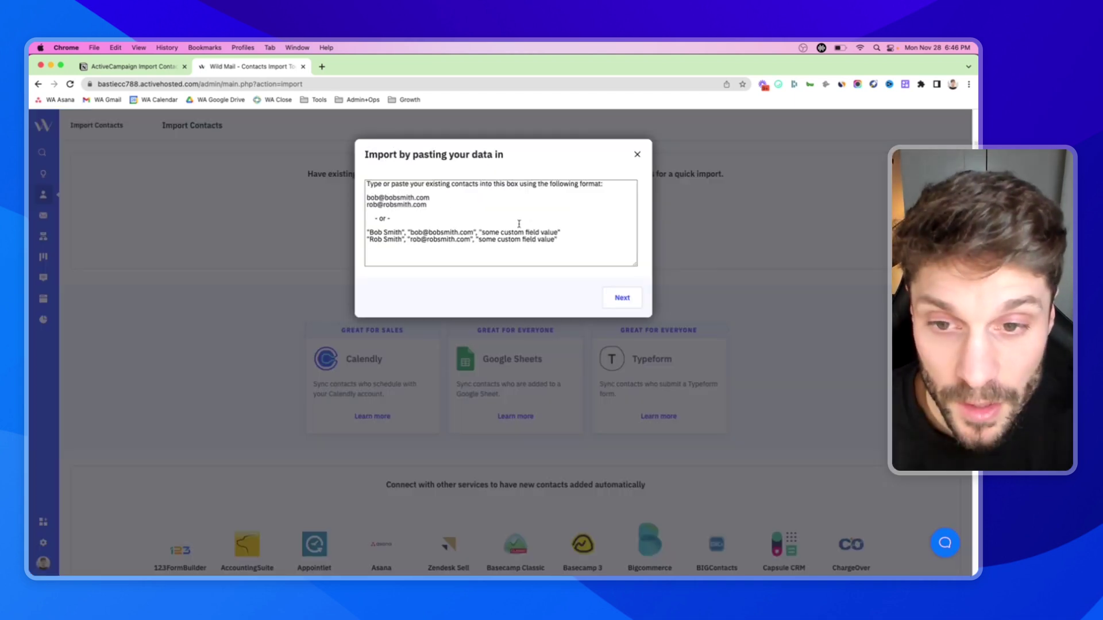
click(637, 156)
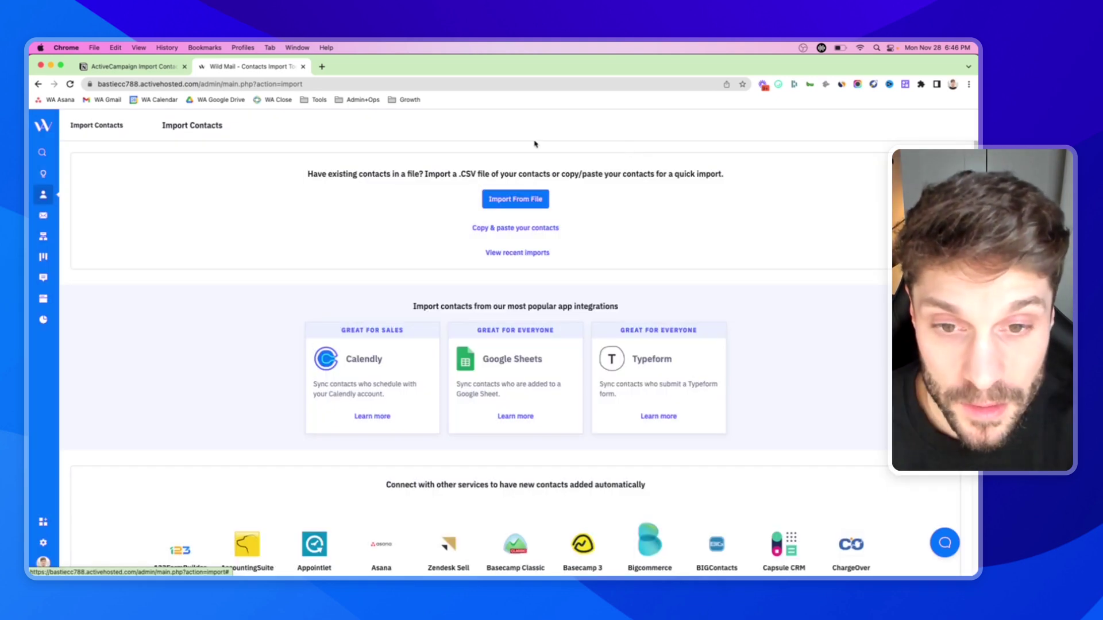
Select 'sample import file.csv' as the CSV file to import.
click(514, 201)
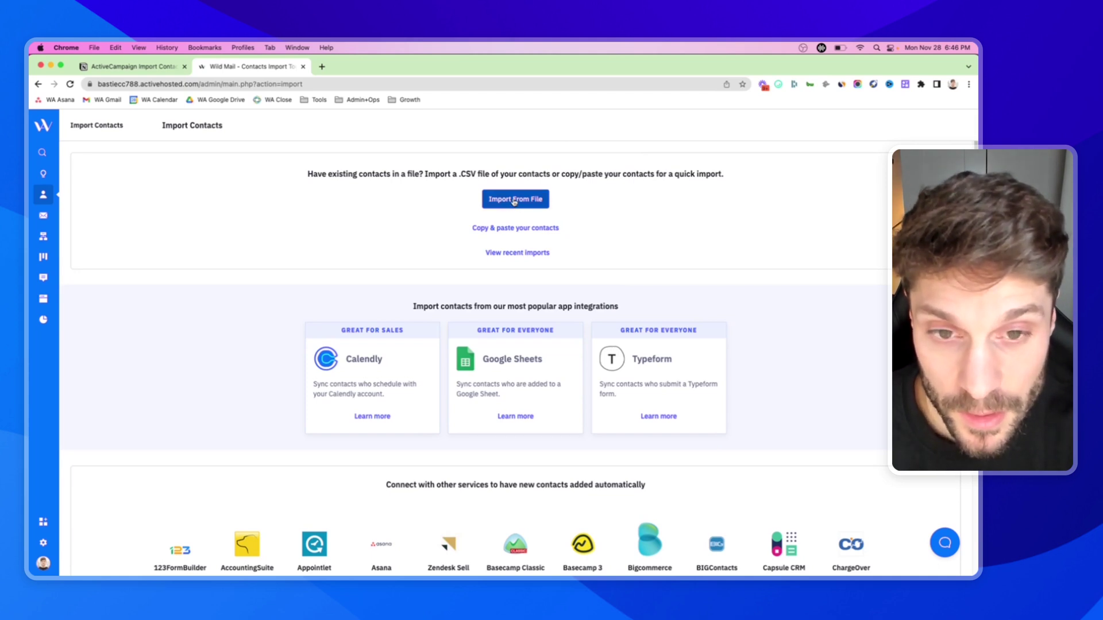
text(sample)
double_click(432, 295)
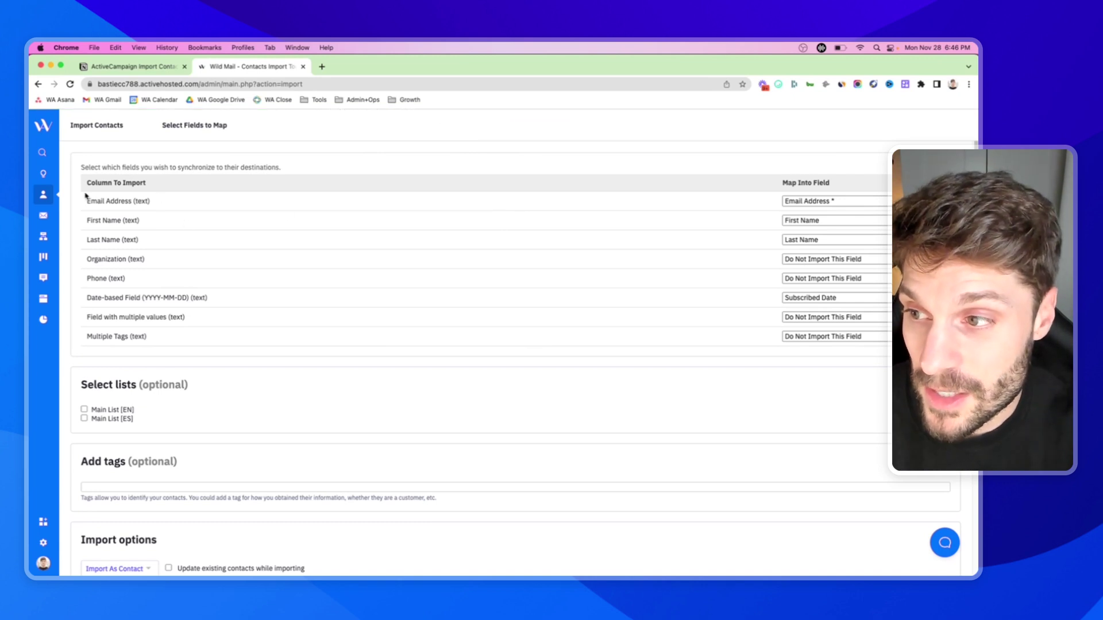
Review the field mappings, leaving Organization on Do Not Import; examine the date, multi-value and Multiple Tags rows.
drag(85, 182, 164, 340)
click(125, 215)
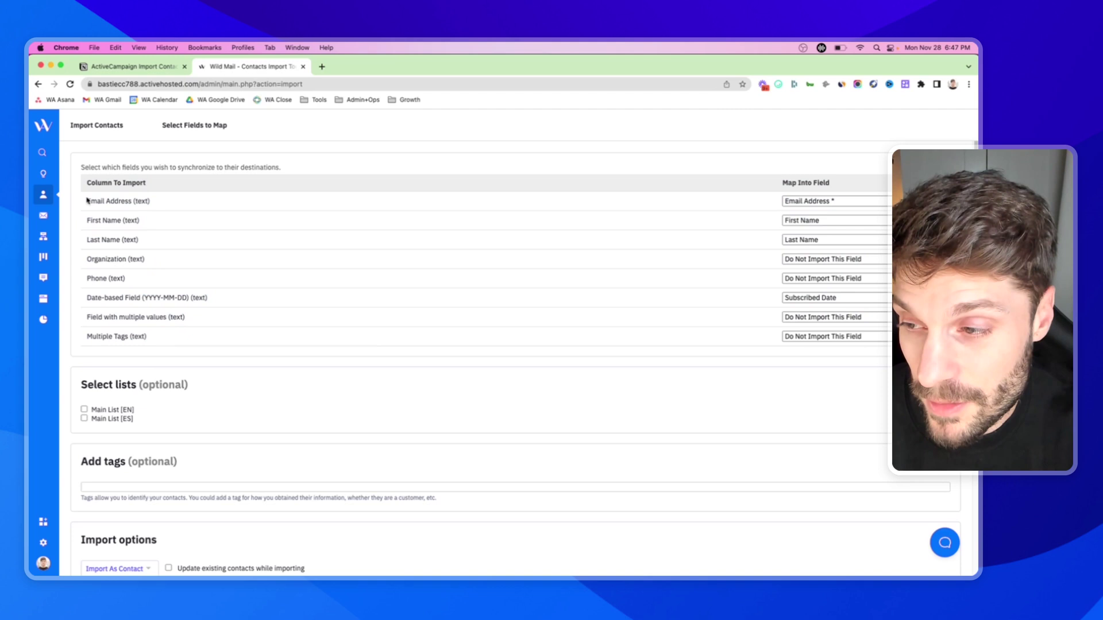
click(844, 259)
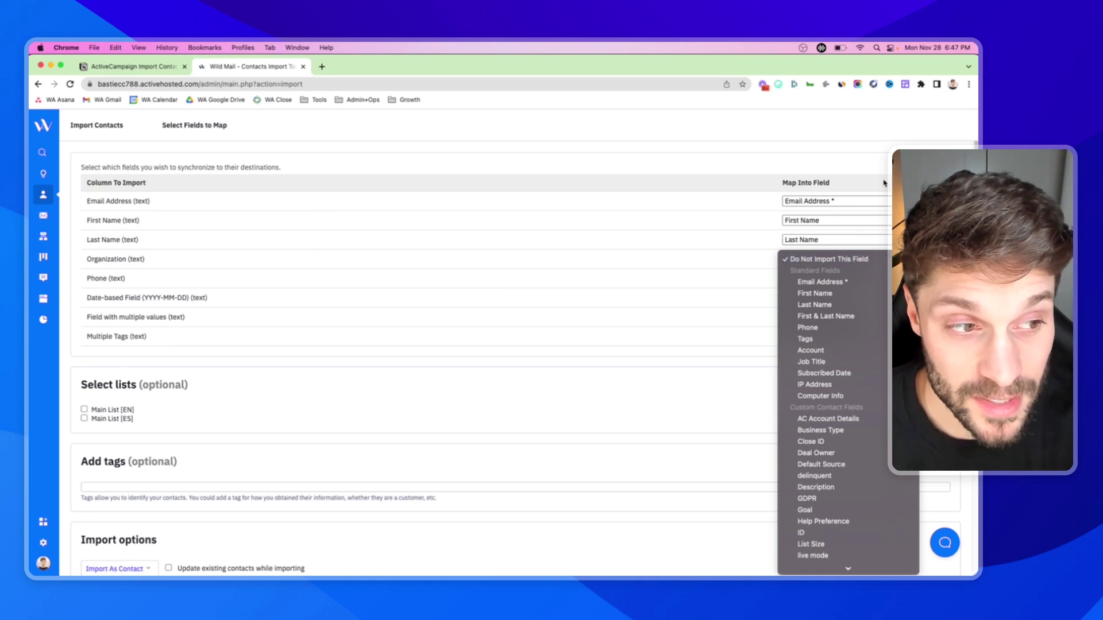
click(827, 259)
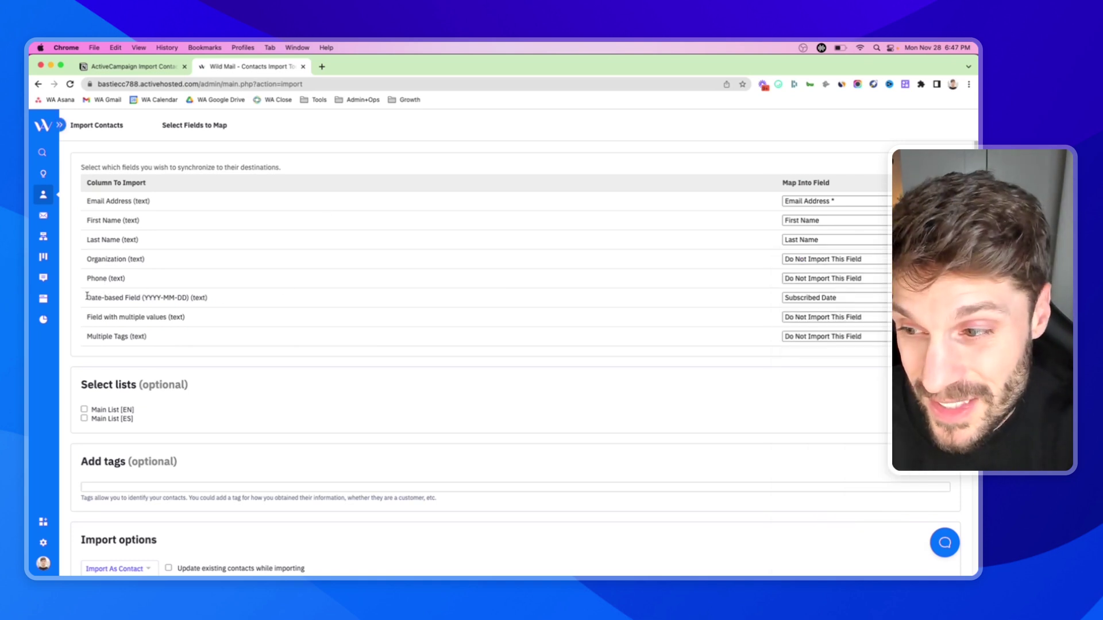
drag(86, 298, 186, 296)
click(205, 297)
click(186, 296)
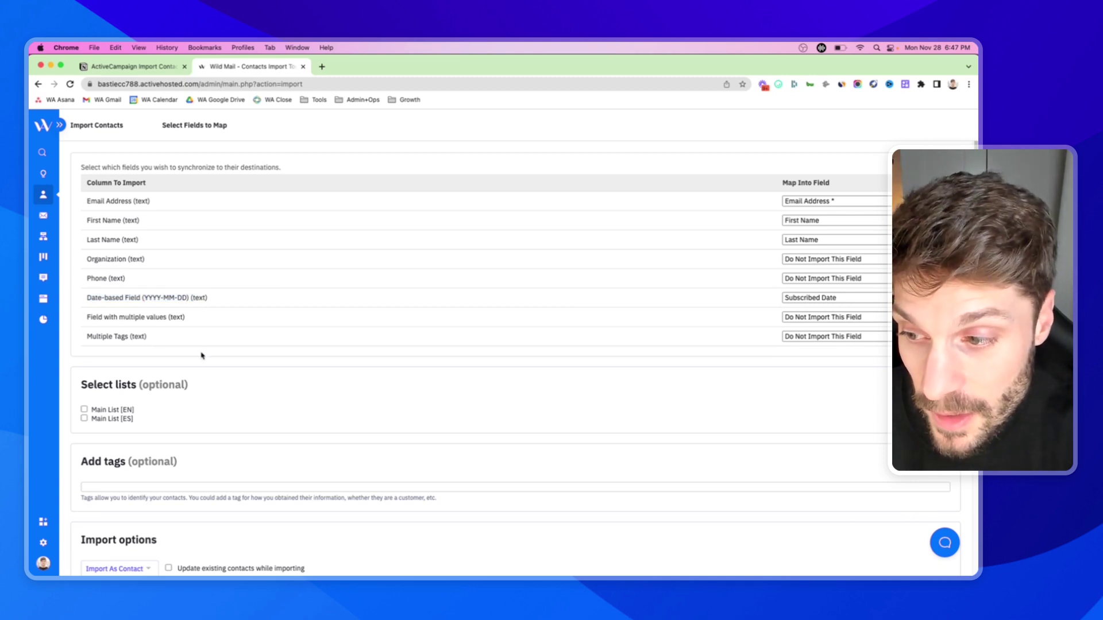
drag(87, 317, 168, 316)
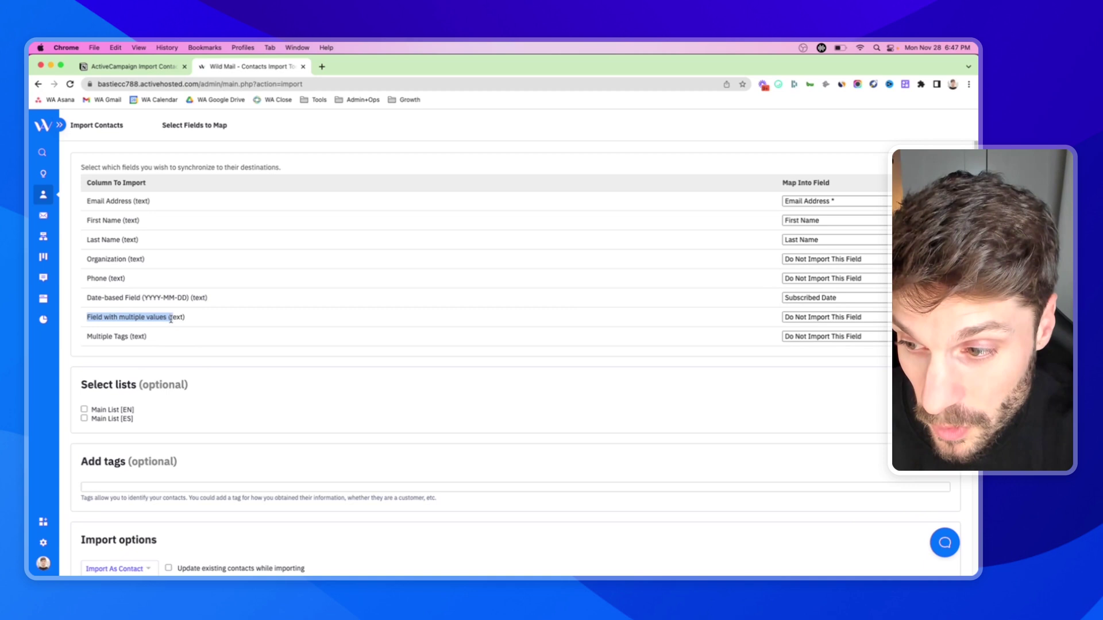
click(128, 330)
drag(84, 337, 143, 334)
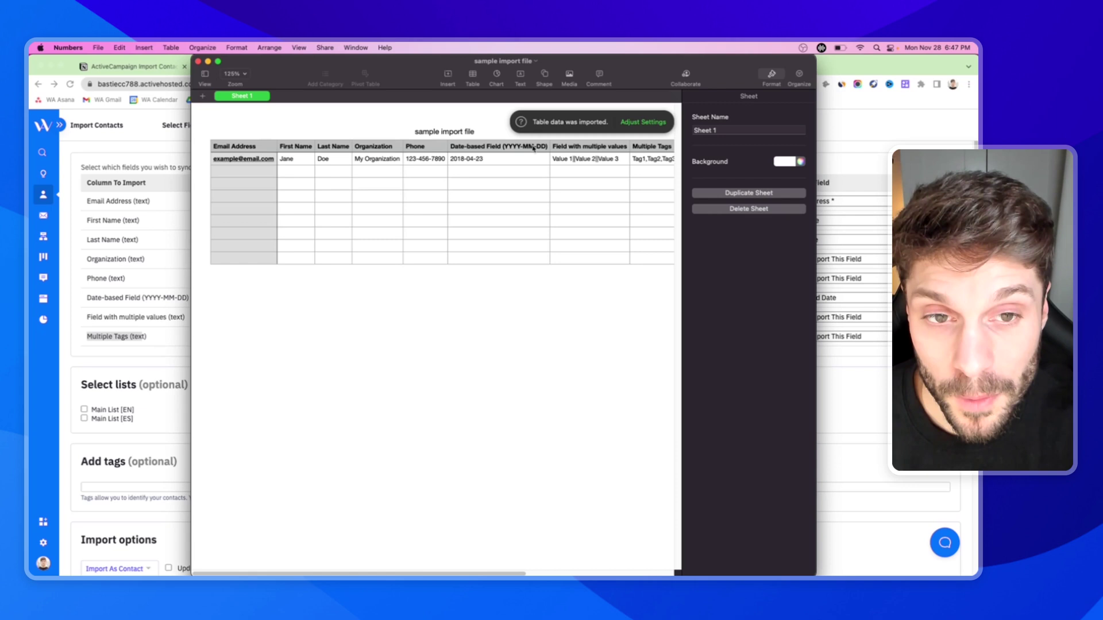
Inspect the 'Value 1||Value 2||Value 3' cell and Multiple Tags header in Numbers, then return to the mapping page.
click(557, 148)
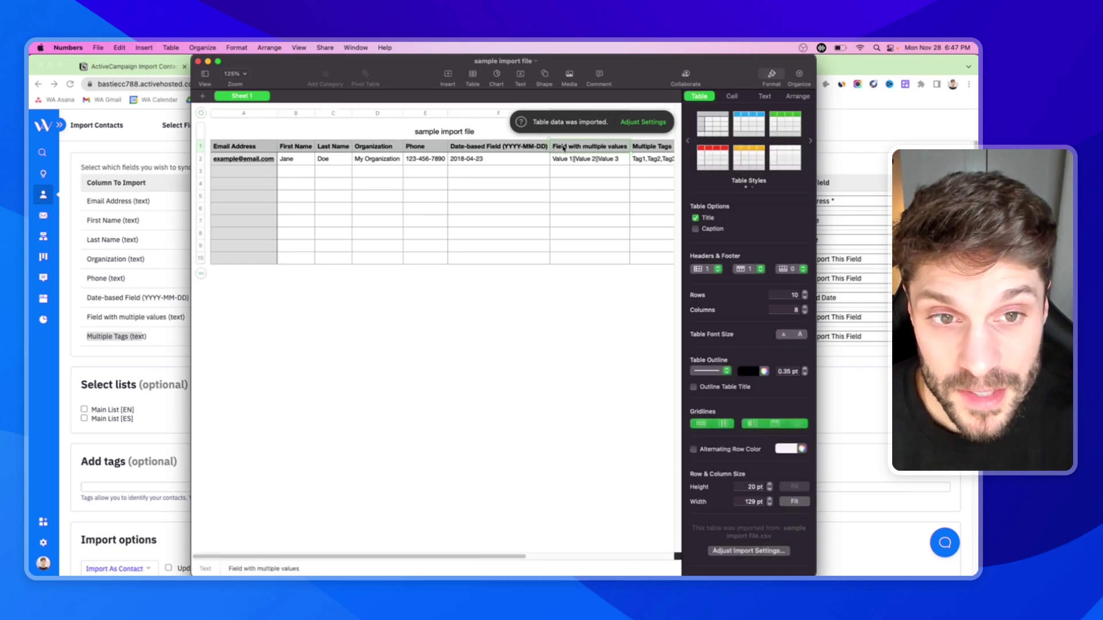
click(592, 160)
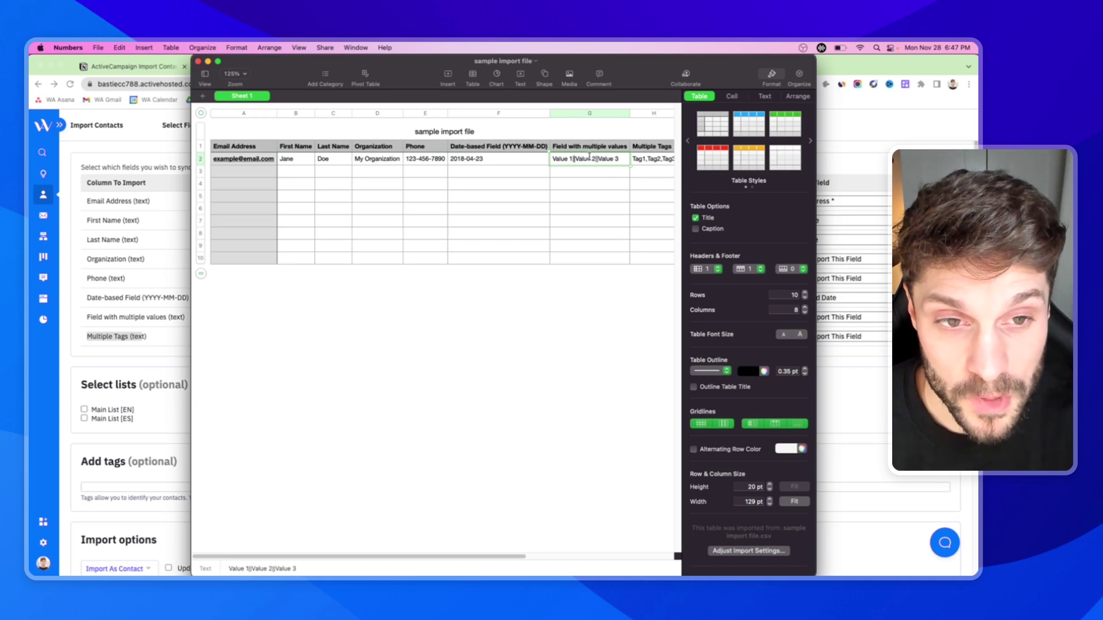
click(646, 150)
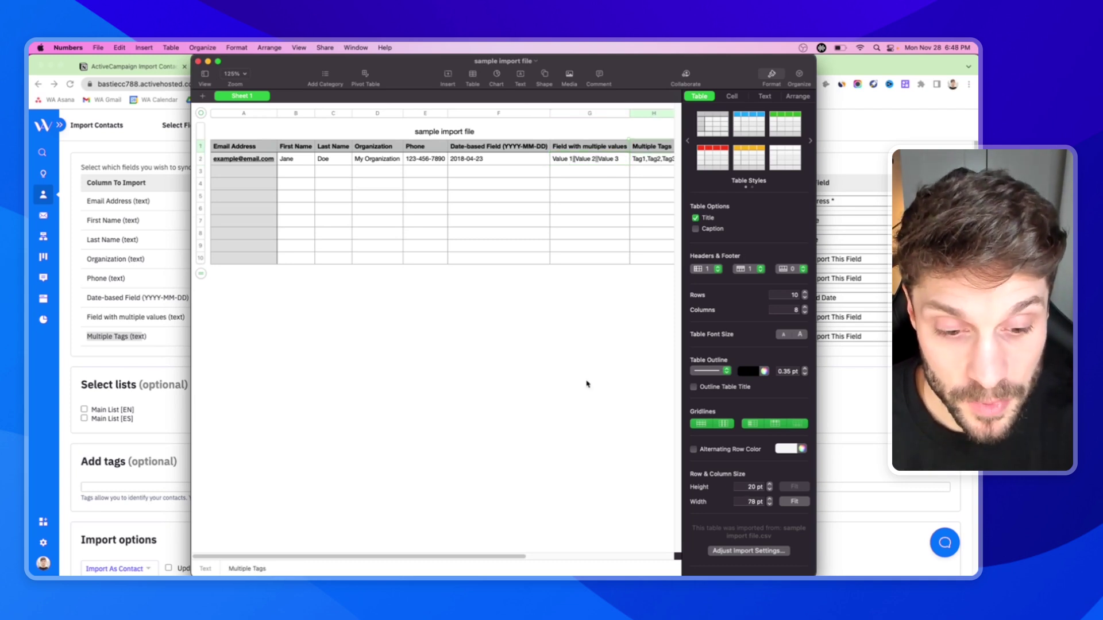
scroll(437, 201, right, 2)
click(888, 288)
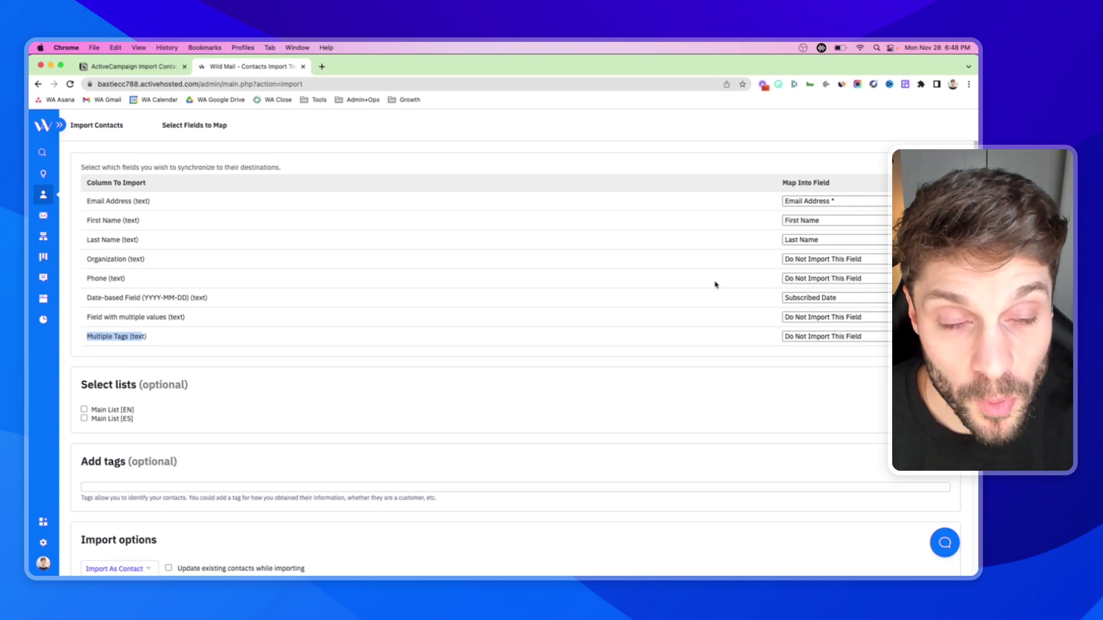
Review the Select lists, Add tags and Import options sections below the field mapping.
scroll(324, 328, down, 3)
scroll(325, 328, down, 3)
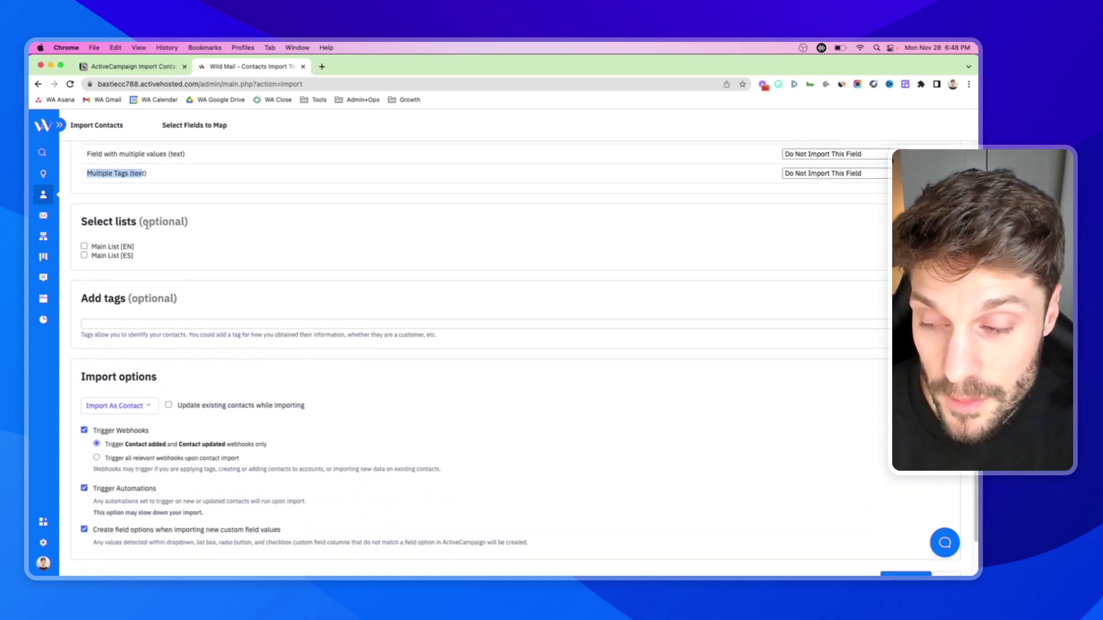
scroll(210, 273, down, 2)
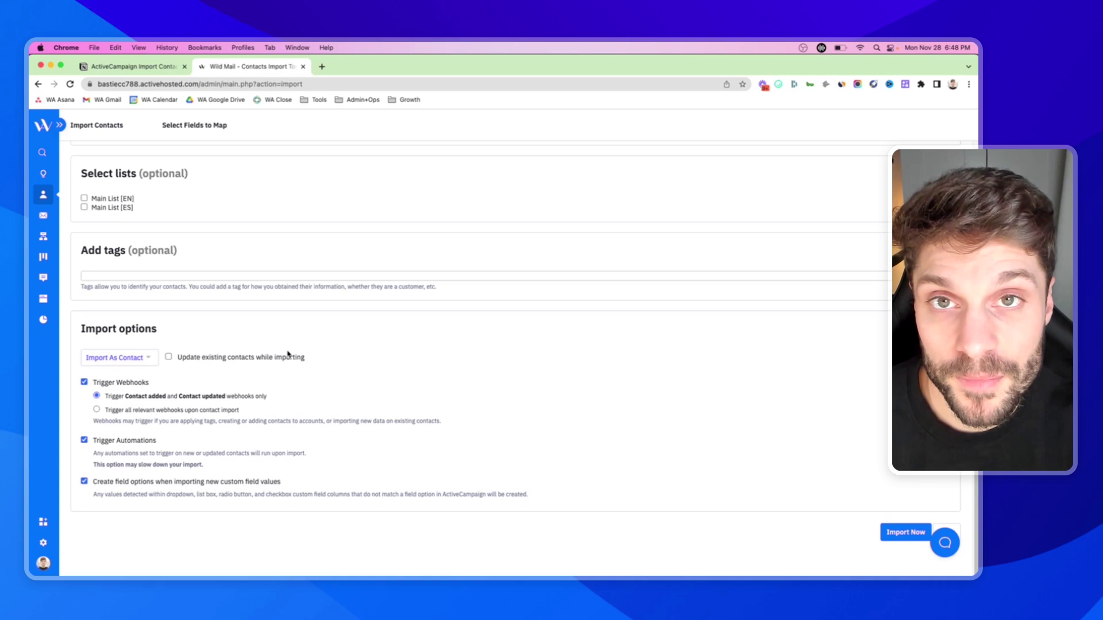
scroll(128, 209, up, 5)
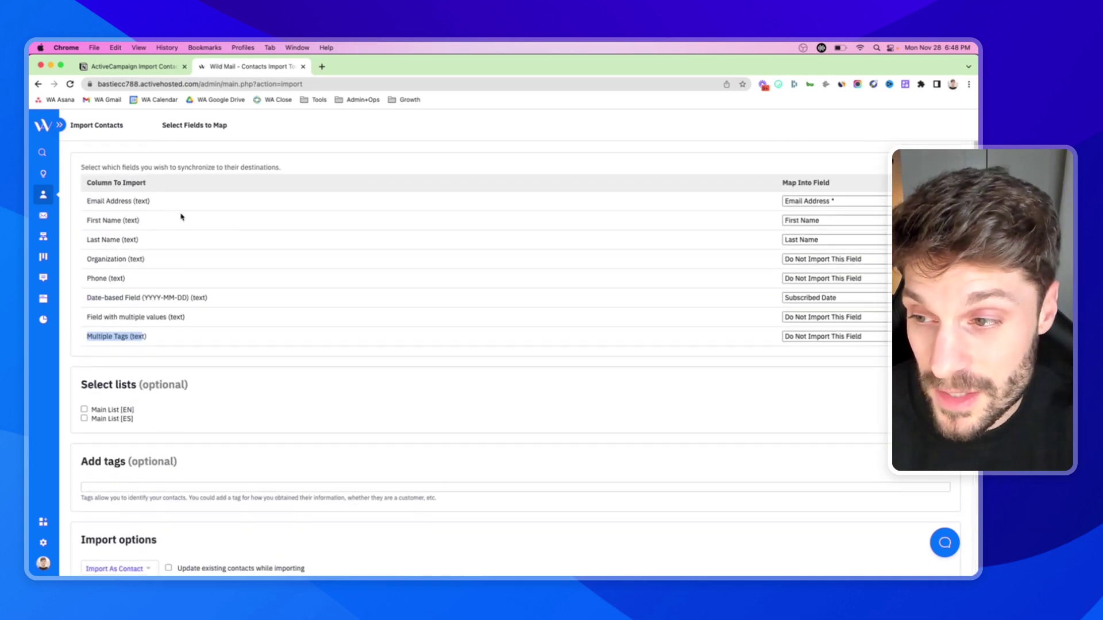
scroll(182, 216, down, 5)
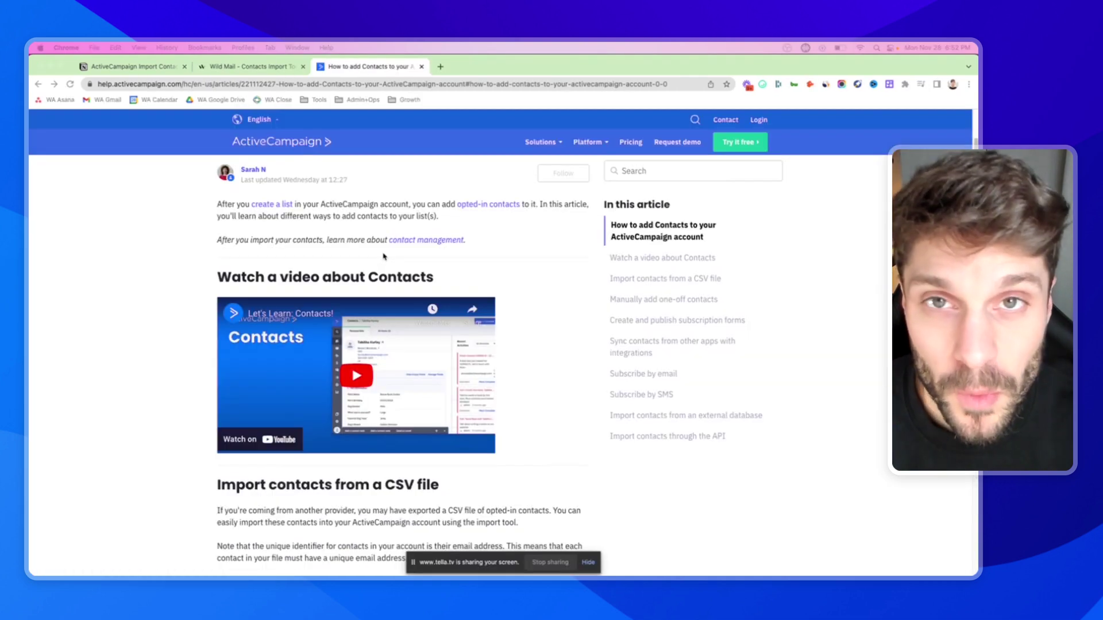
Scroll through the 'How to add Contacts' article, from CSV import to the API section.
scroll(389, 242, down, 20)
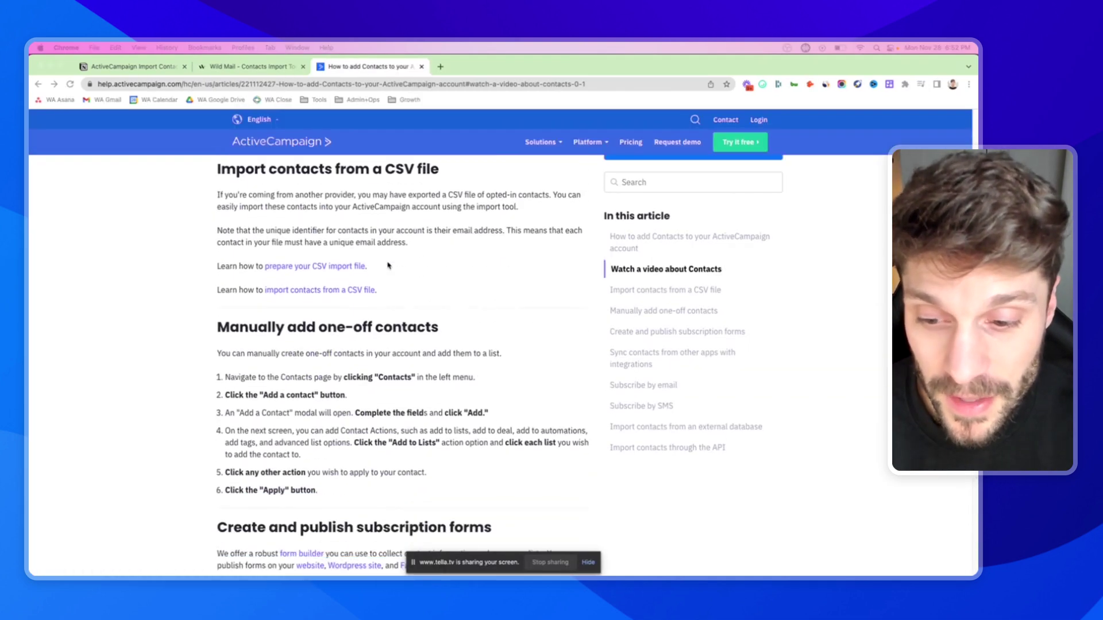
scroll(361, 290, down, 10)
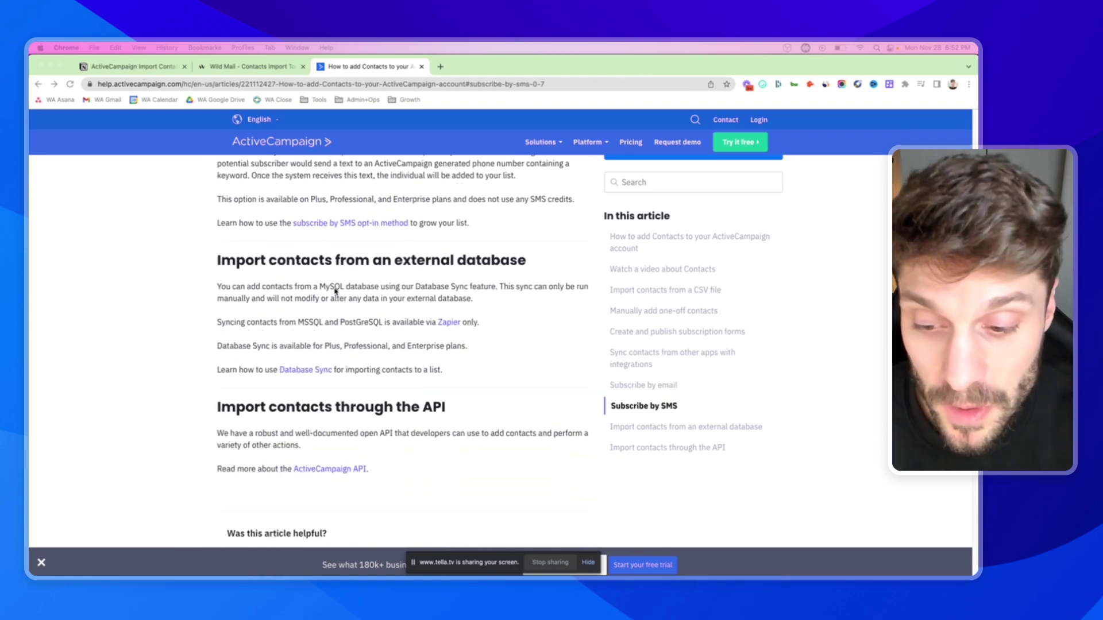
scroll(317, 289, up, 10)
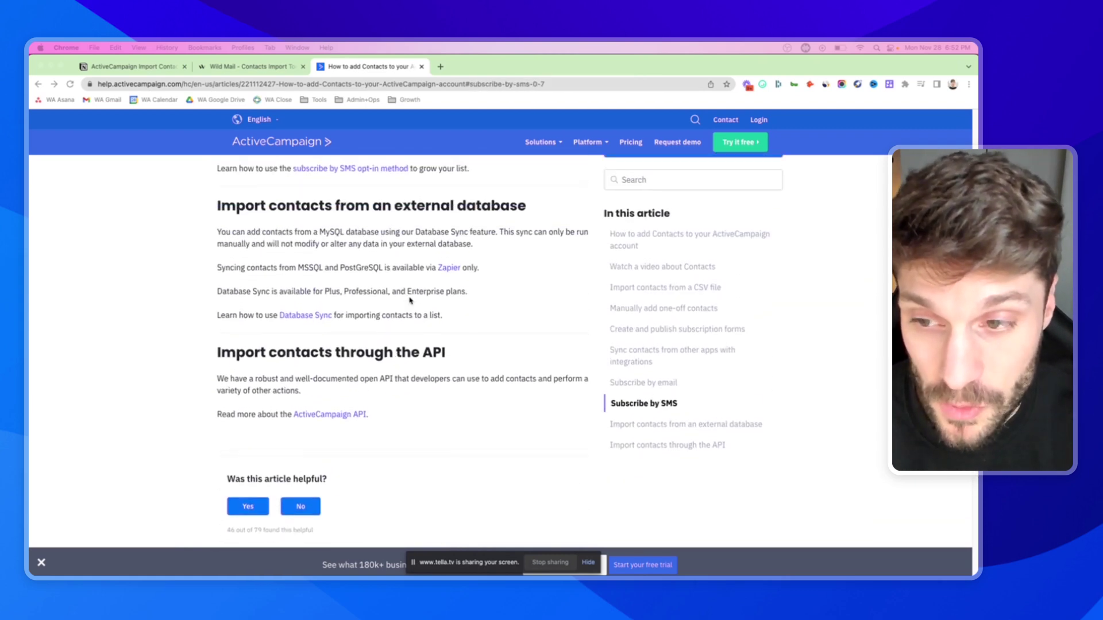
scroll(401, 304, up, 5)
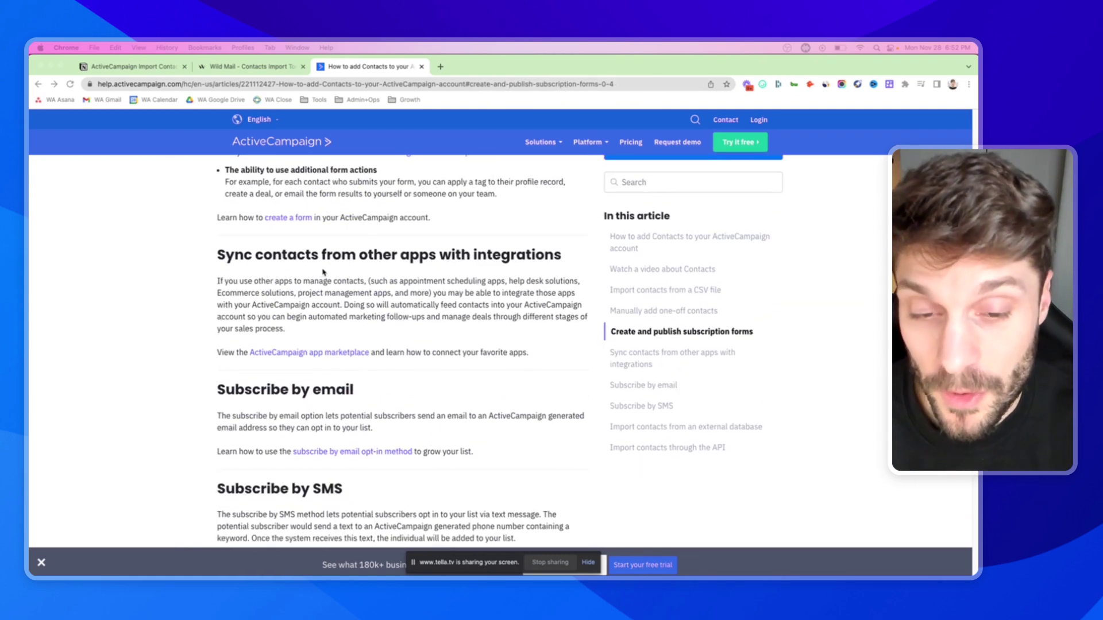
scroll(341, 344, down, 5)
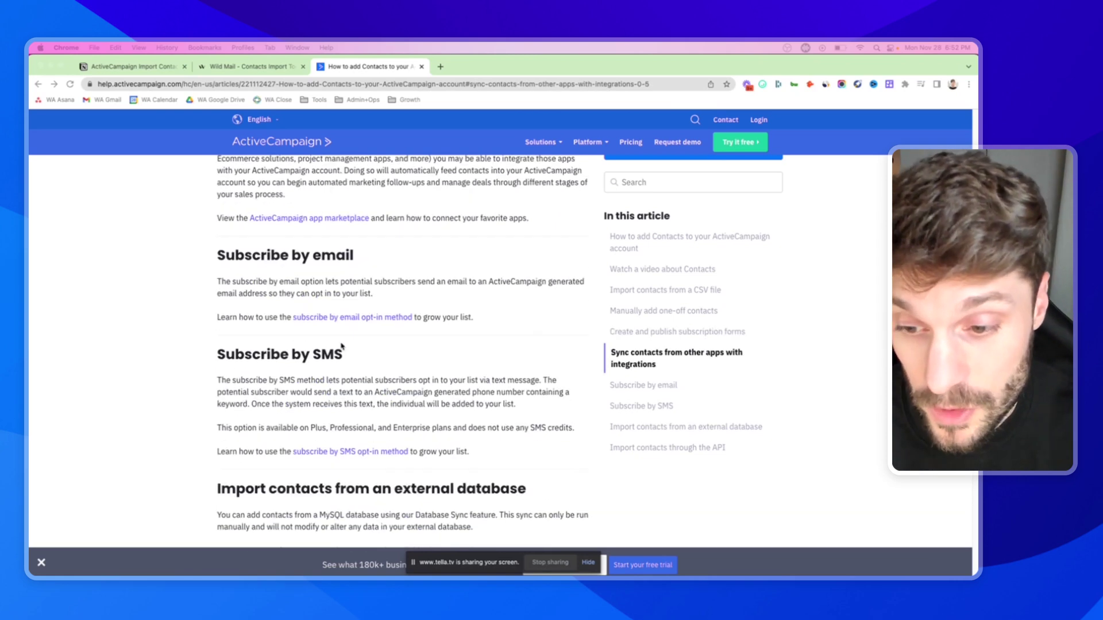
scroll(336, 247, up, 3)
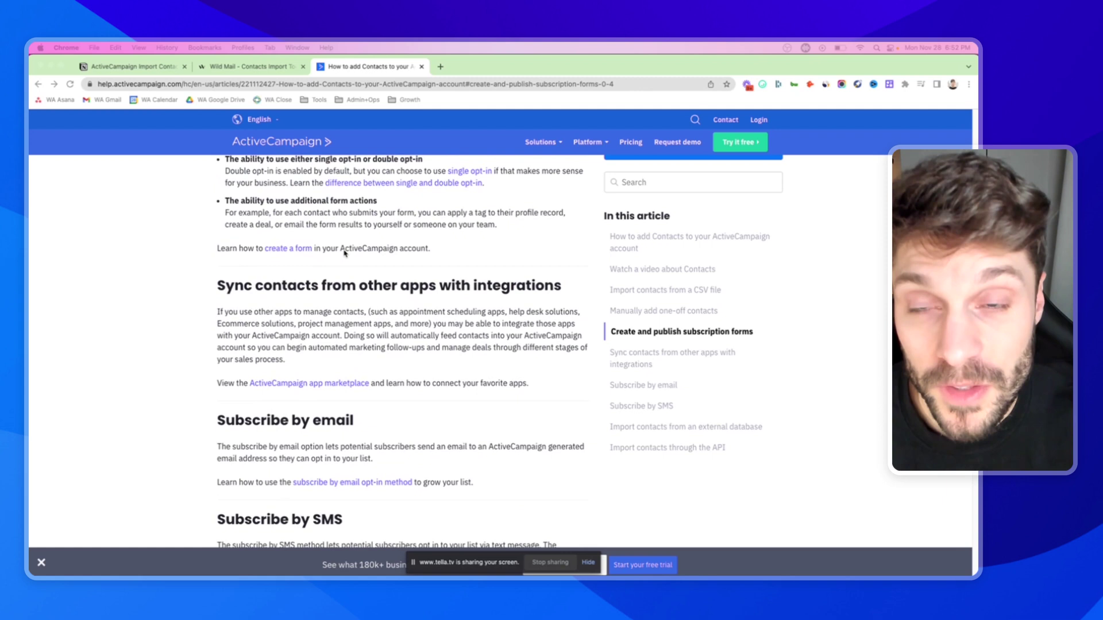
scroll(324, 224, up, 3)
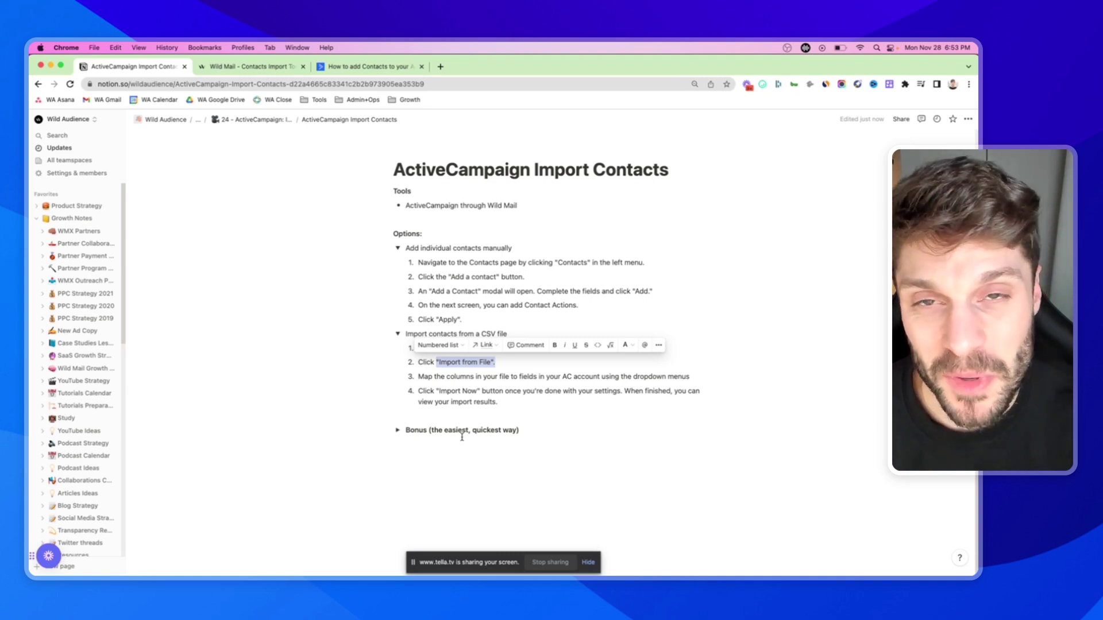
In the Notion notes, point out the manual and CSV import options, then expand 'Bonus (the easiest, quickest way)' to highlight 'Free migration'.
drag(426, 249, 492, 248)
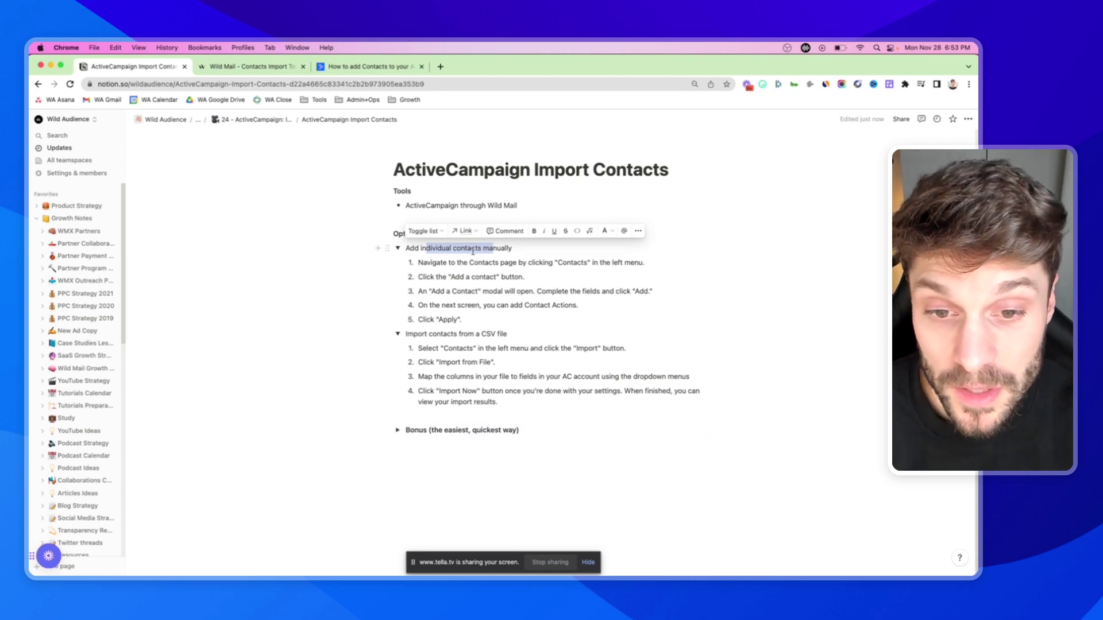
click(460, 333)
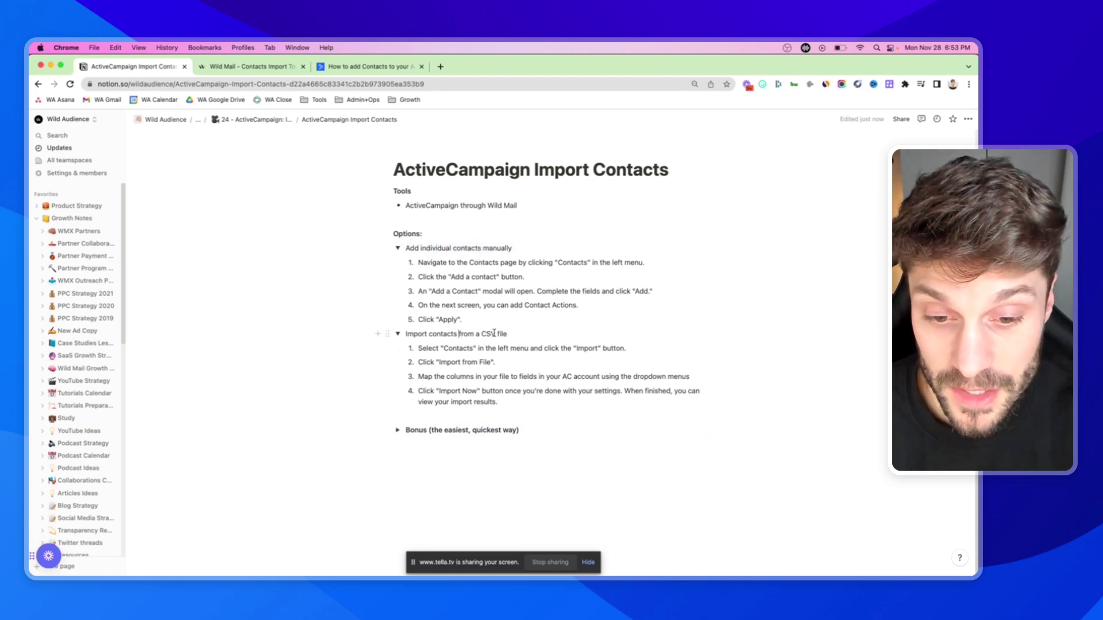
click(397, 430)
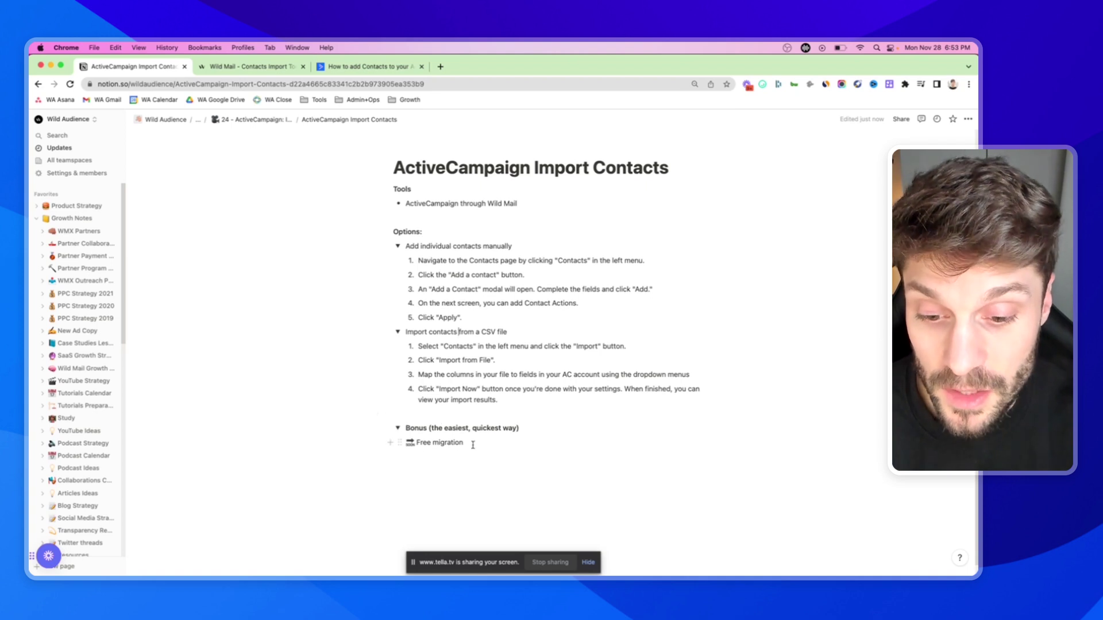
drag(471, 443, 407, 443)
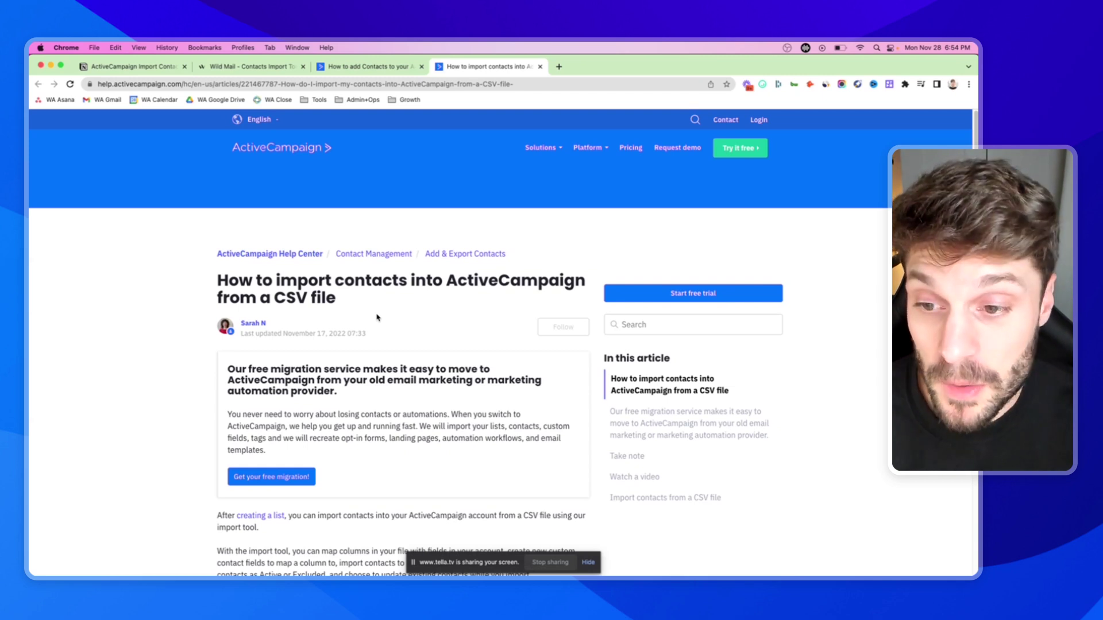
scroll(377, 317, down, 1)
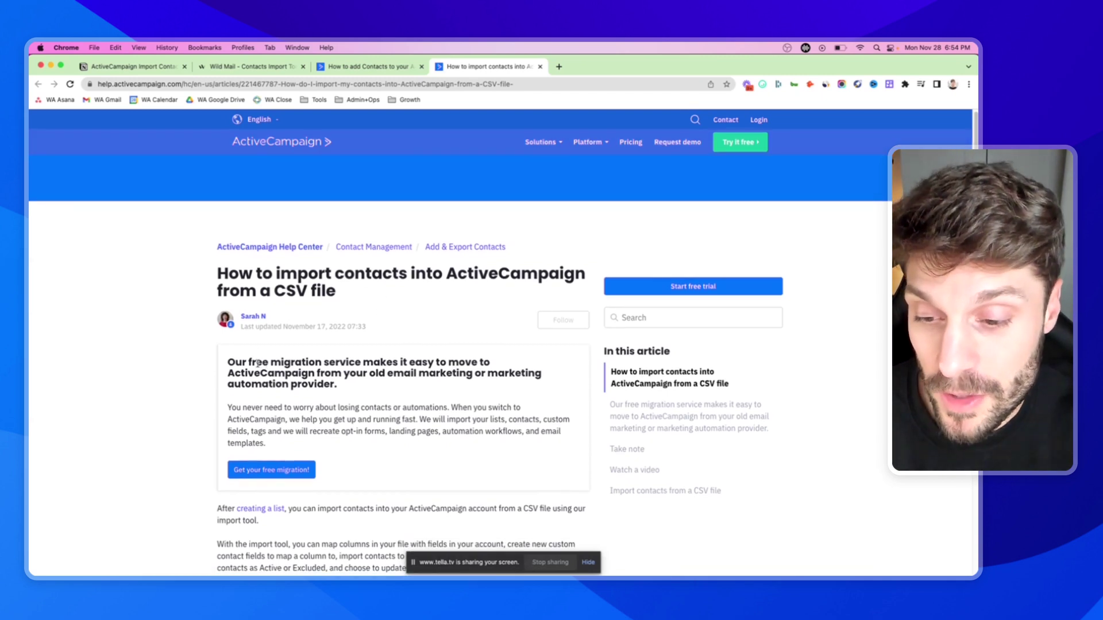
drag(256, 362, 387, 365)
click(411, 392)
scroll(379, 388, down, 2)
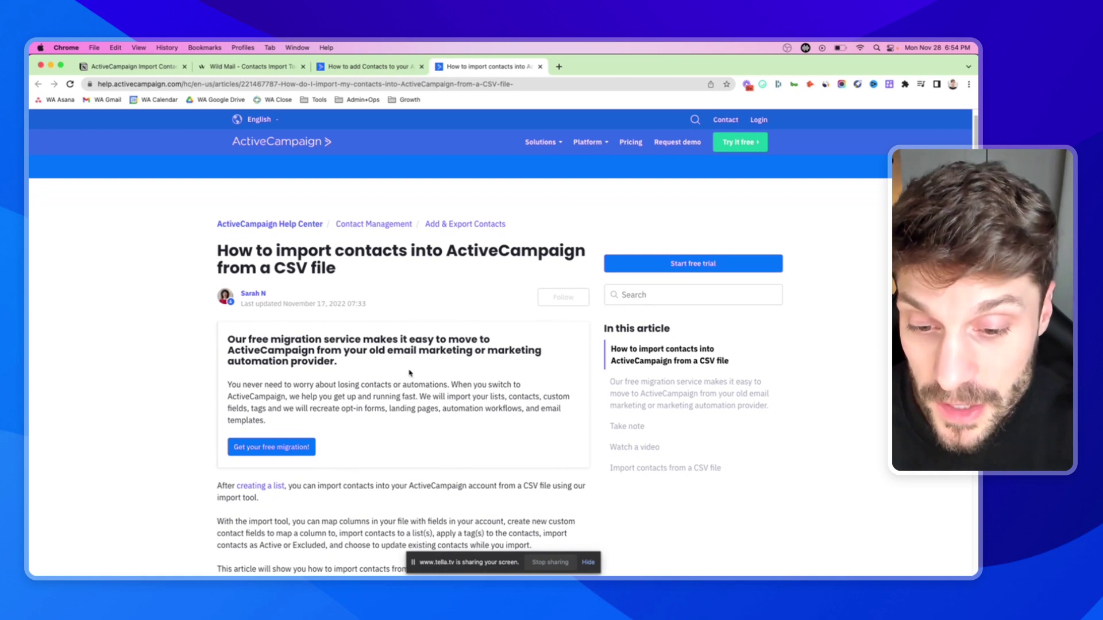
scroll(410, 373, down, 1)
drag(455, 391, 528, 391)
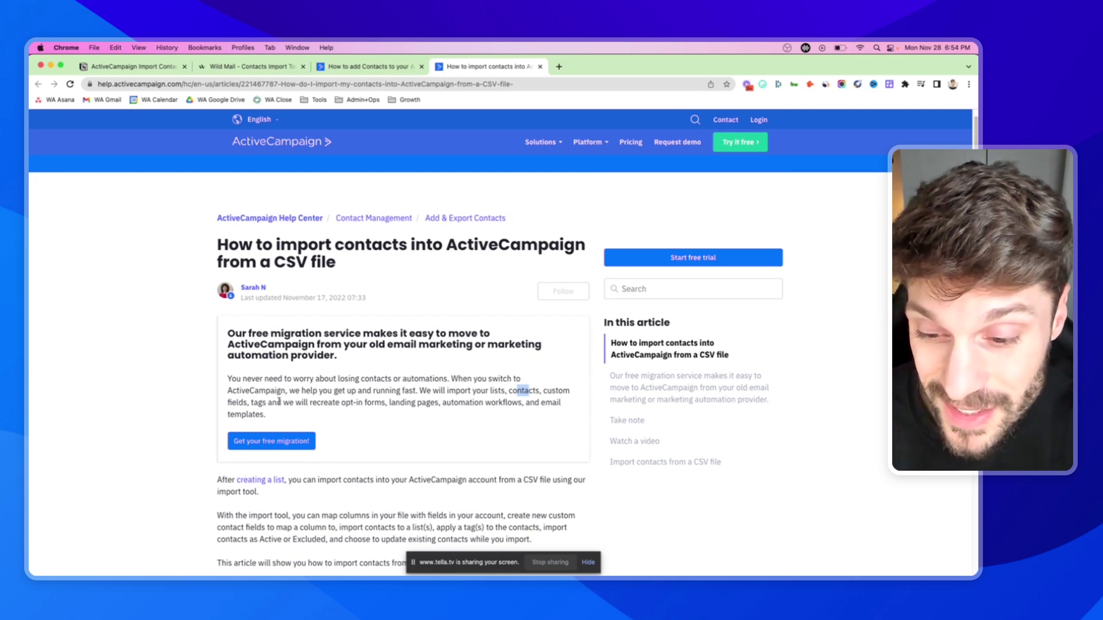